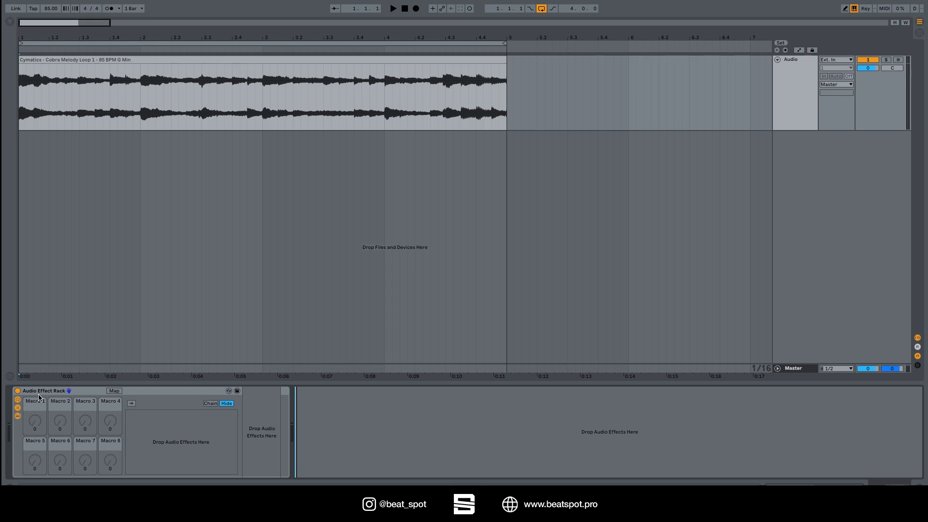
Hide the Audio Effect Rack's chain list and devices, leaving only its macro controls shown.
left_click(17, 400)
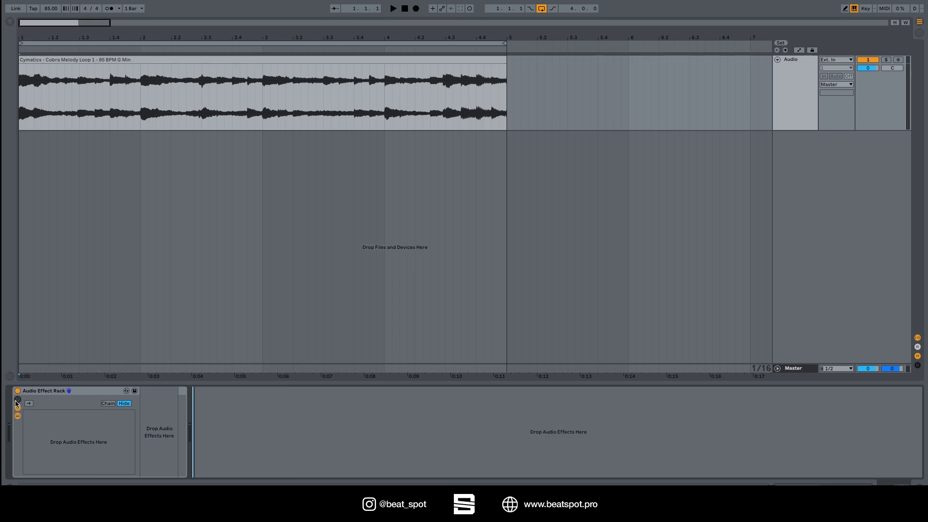
left_click(16, 410)
left_click(18, 415)
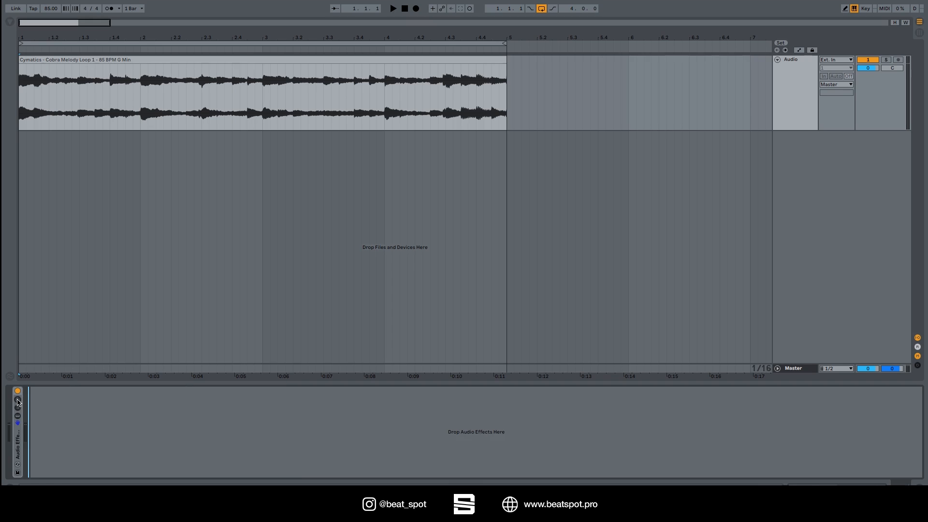
left_click(17, 400)
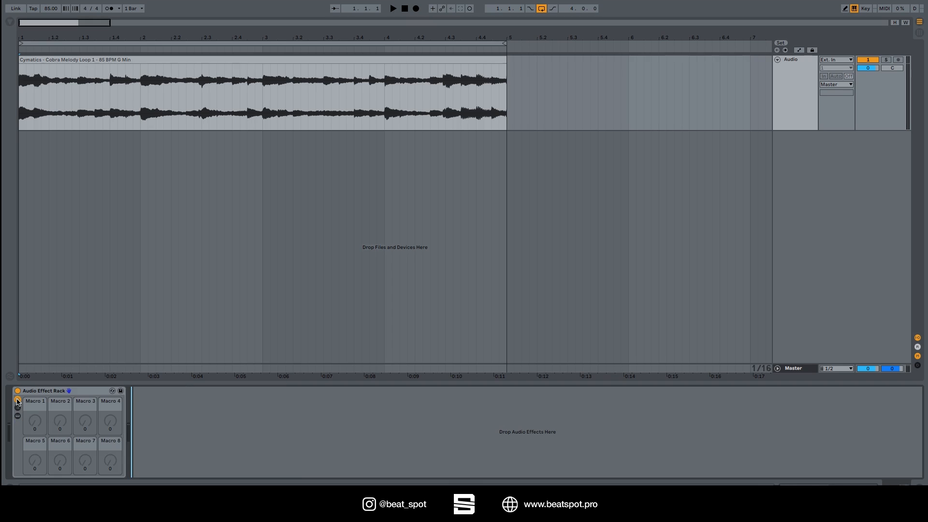
Color Macro 1 light red and open its info text for editing.
left_click(37, 425)
right_click(36, 405)
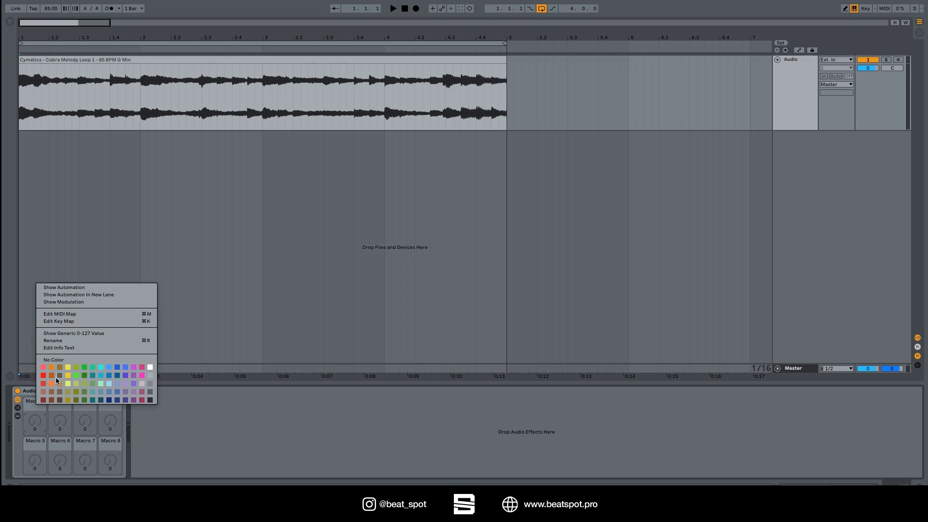
left_click(43, 367)
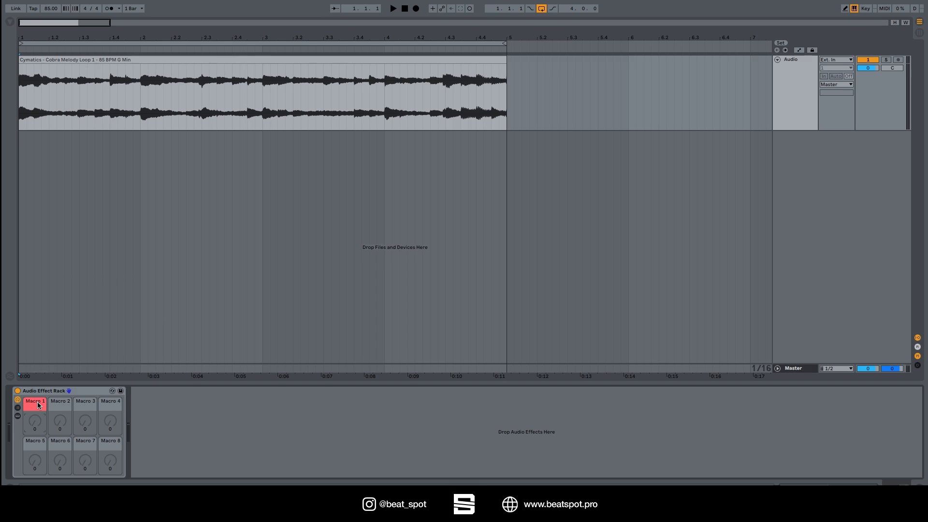
right_click(37, 404)
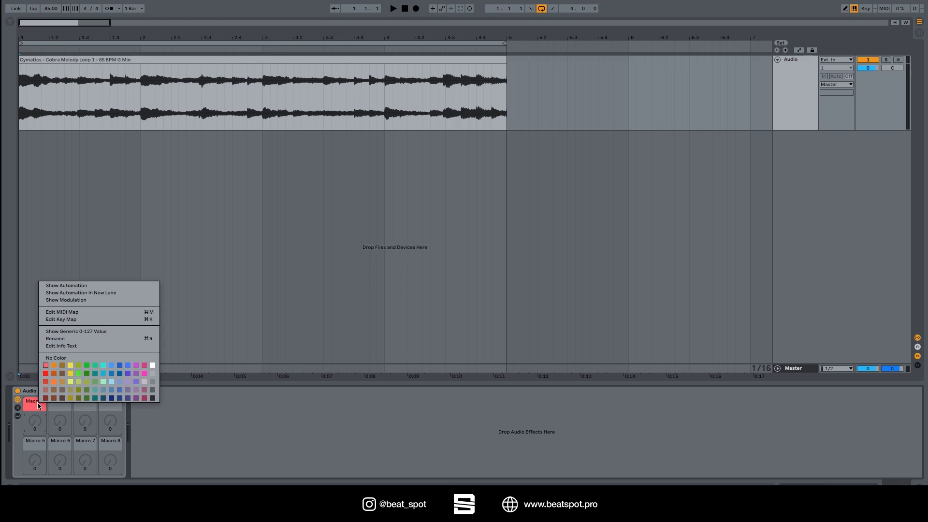
left_click(56, 346)
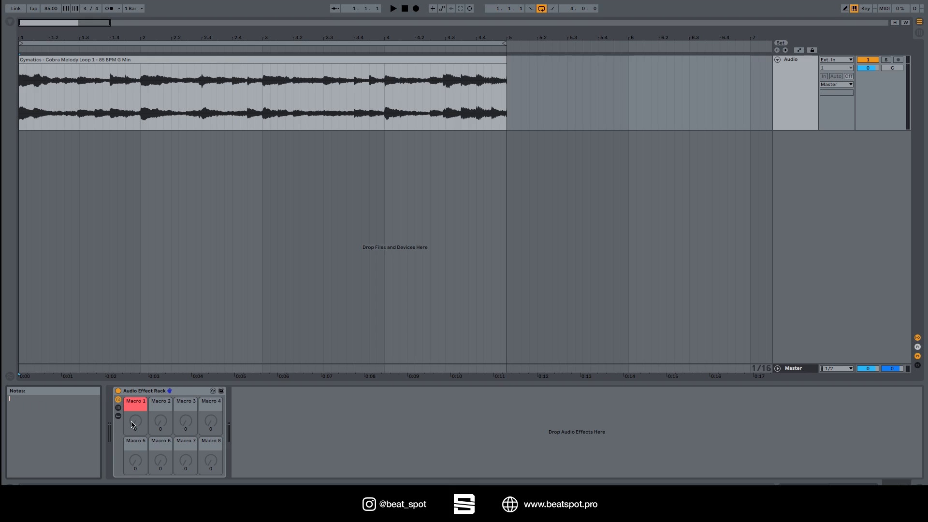
mouse_move(133, 425)
left_mouse_down()
mouse_move(133, 391)
mouse_move(134, 424)
left_mouse_up()
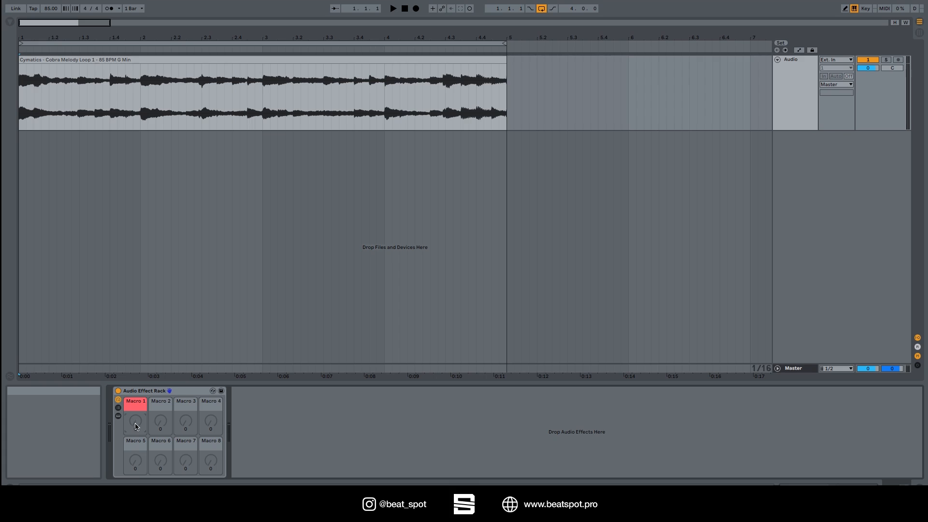
Create a new chain in the rack's chain list with its volume at -5.0 dB and its pan at 5R.
left_click(117, 409)
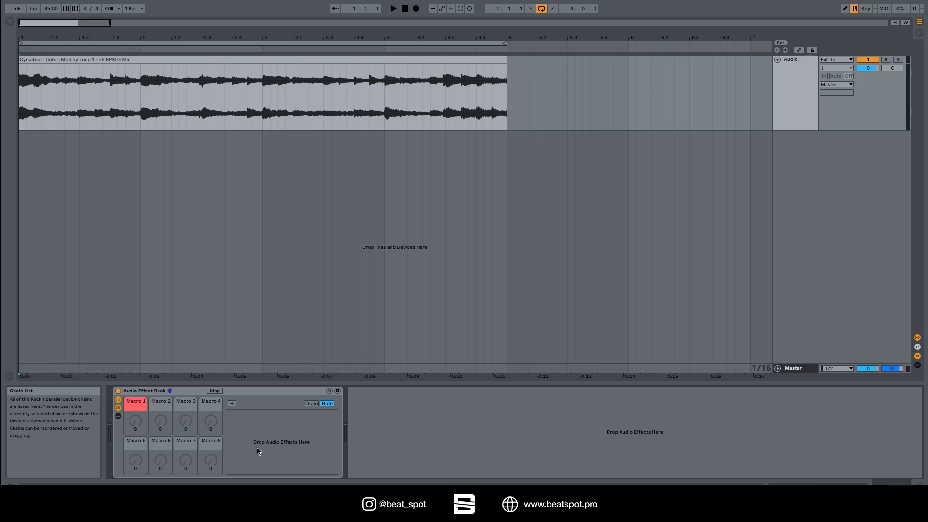
right_click(278, 423)
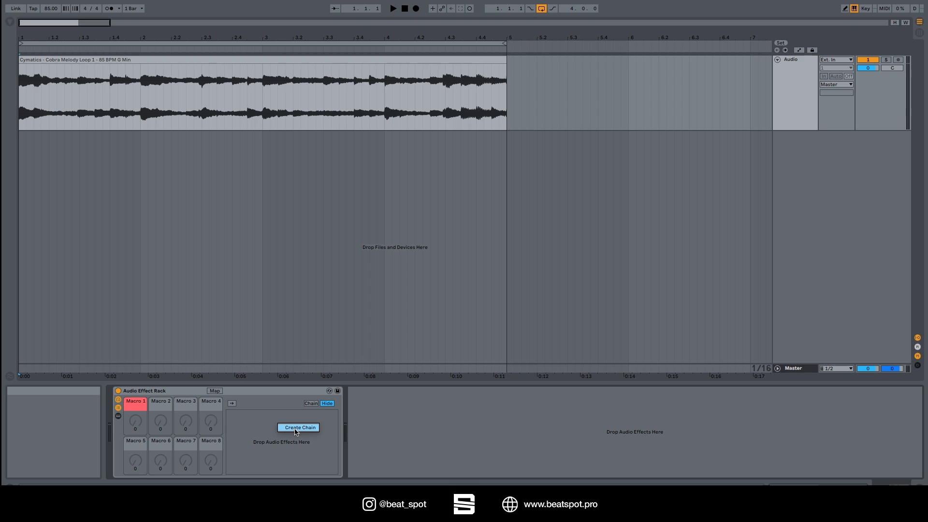
left_click(296, 430)
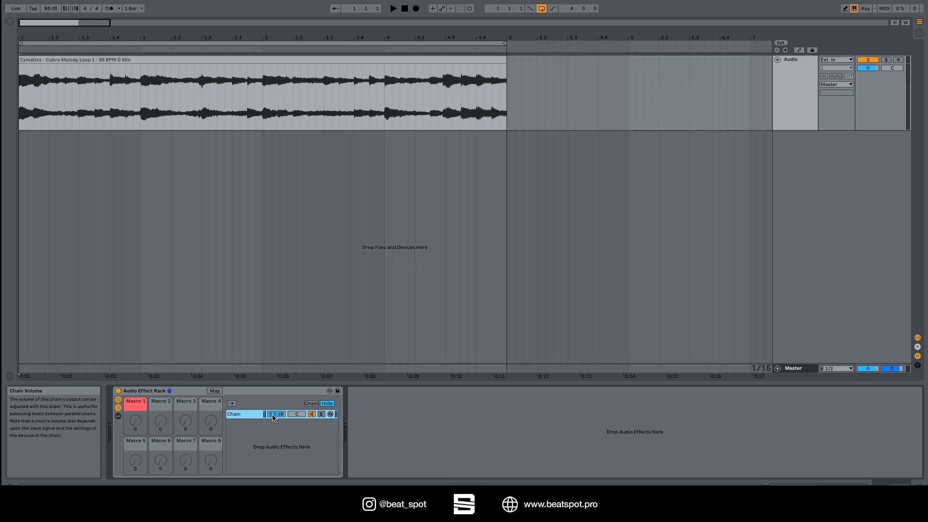
left_click_drag(269, 418, 310, 420)
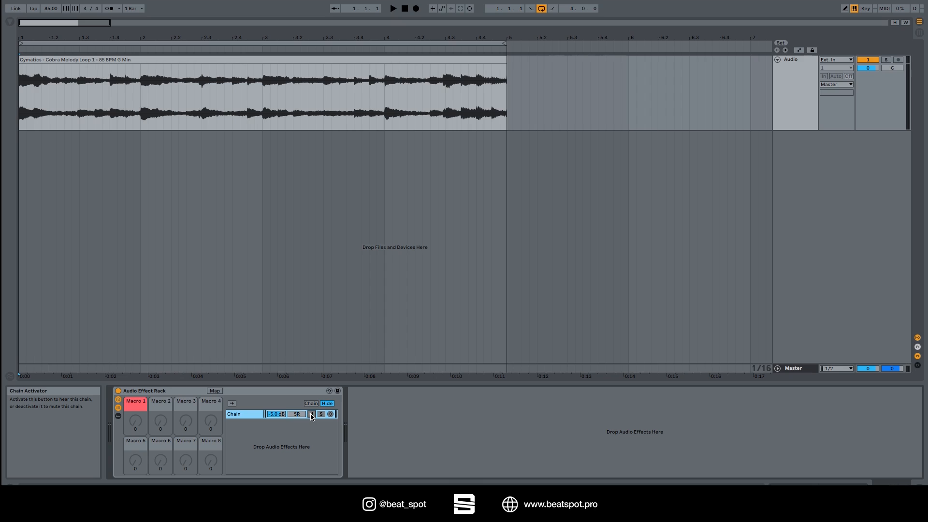
left_click(322, 414)
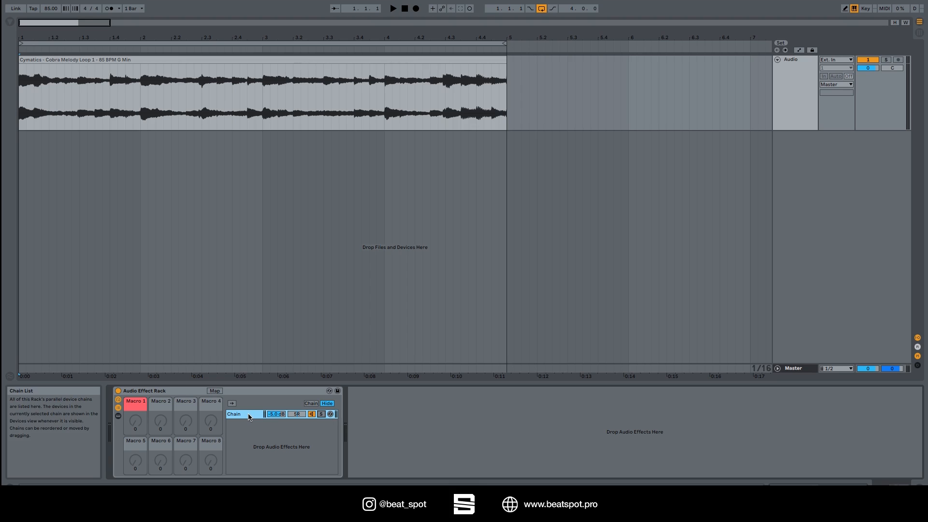
Duplicate the chain three times and move the last copy to the top of the chain list.
key("ctrl+d")
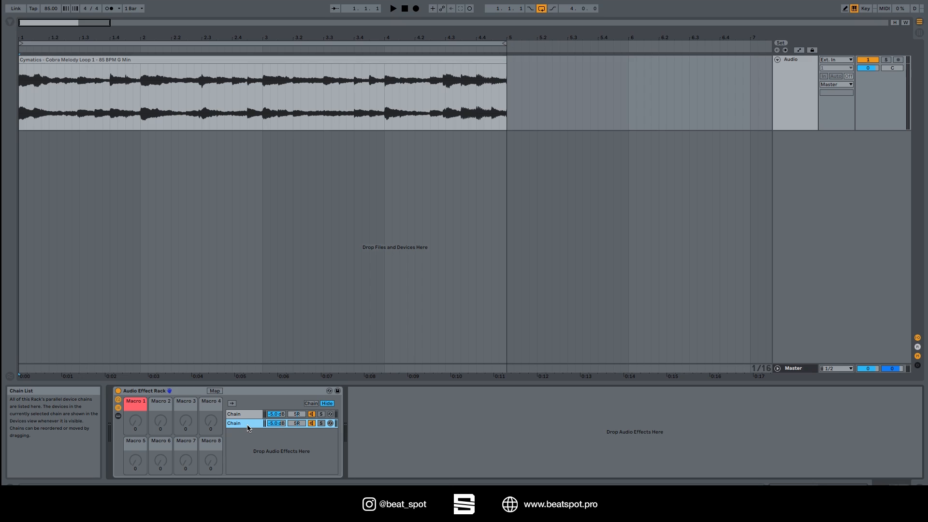
key("ctrl+d")
key("ctrl+d")
left_click_drag(259, 442, 253, 413)
Color the first and third chains orange.
right_click(252, 414)
left_click(266, 393)
right_click(250, 431)
left_click(264, 407)
right_click(243, 413)
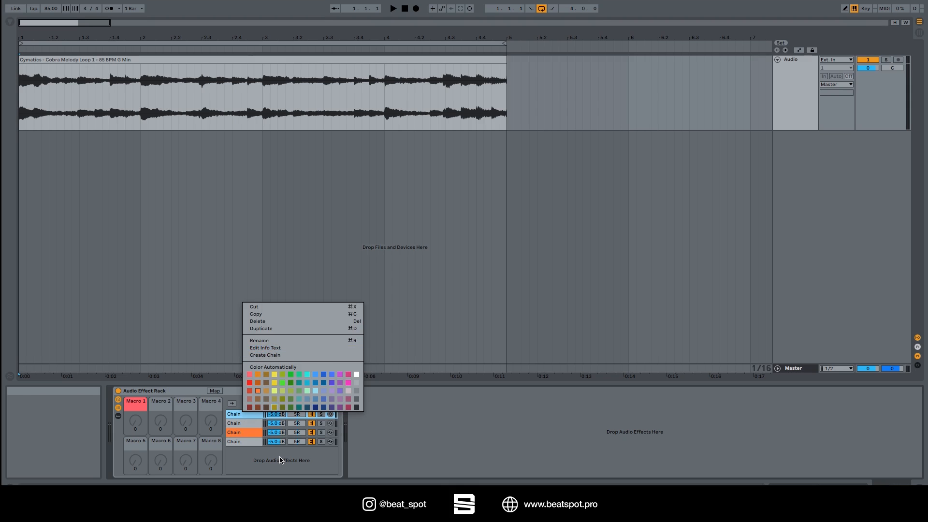
left_click(244, 423)
Delete two of the four chains, keeping the orange first chain and one uncolored chain.
left_click(242, 415)
left_click(244, 423)
left_click(243, 433)
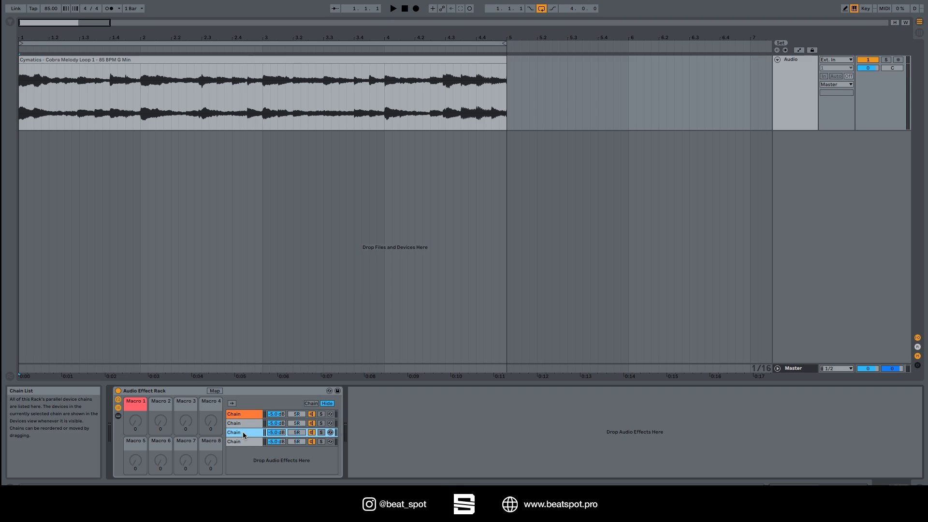
key("Delete")
key("Delete")
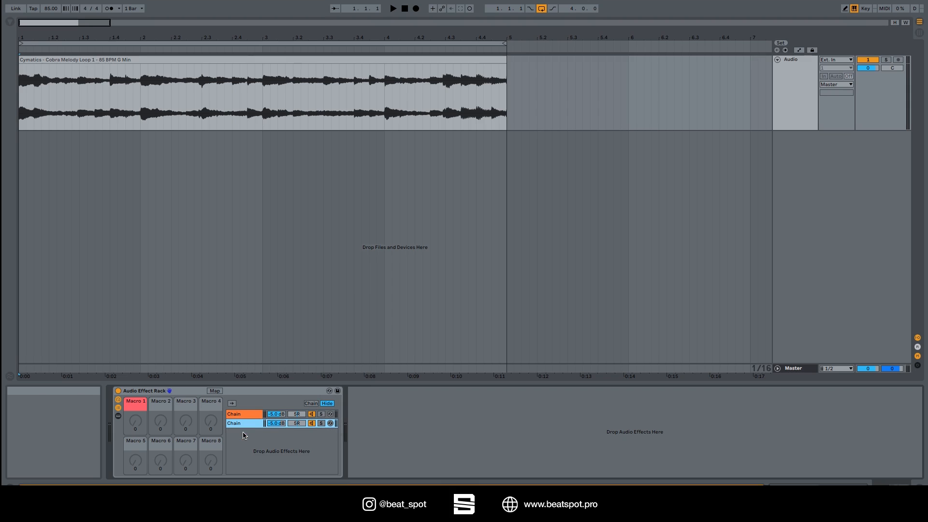
Extend both chains' selector zones across 0–127 and give them opposite fade ranges so they crossfade.
left_click(311, 403)
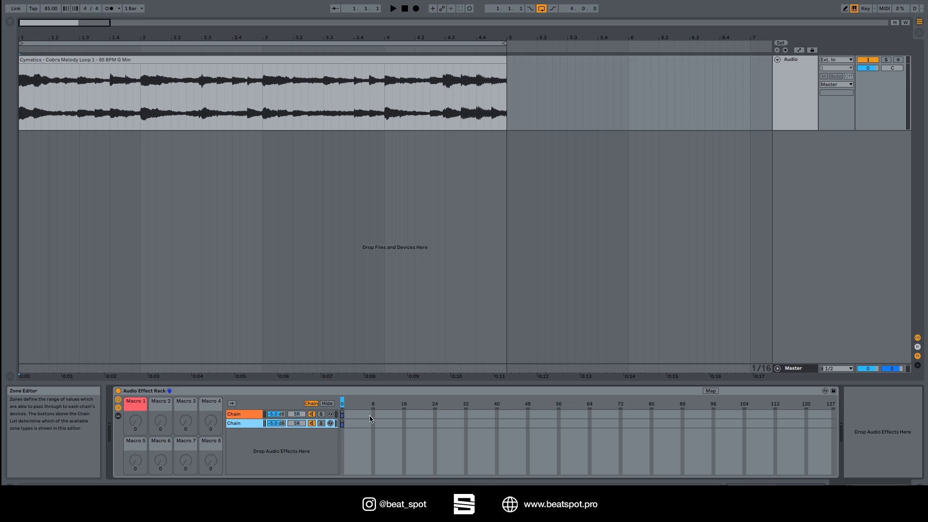
left_click(344, 415)
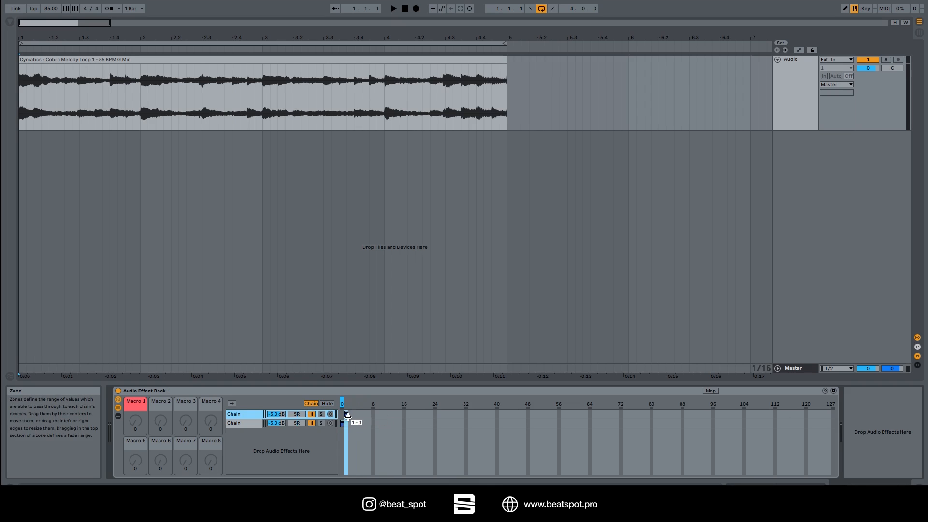
left_click_drag(346, 416, 835, 422)
left_click_drag(342, 423, 829, 445)
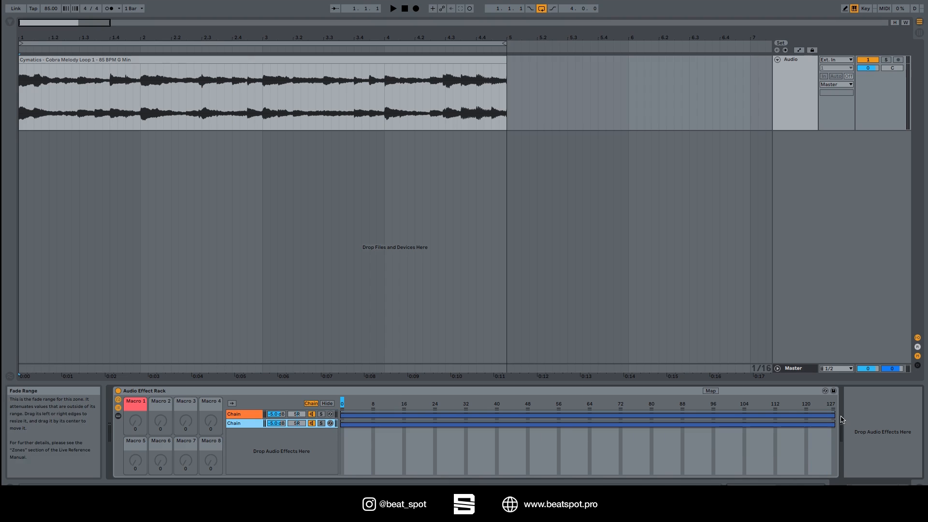
mouse_move(831, 412)
left_mouse_down()
mouse_move(341, 412)
mouse_move(342, 424)
mouse_move(834, 436)
left_mouse_up()
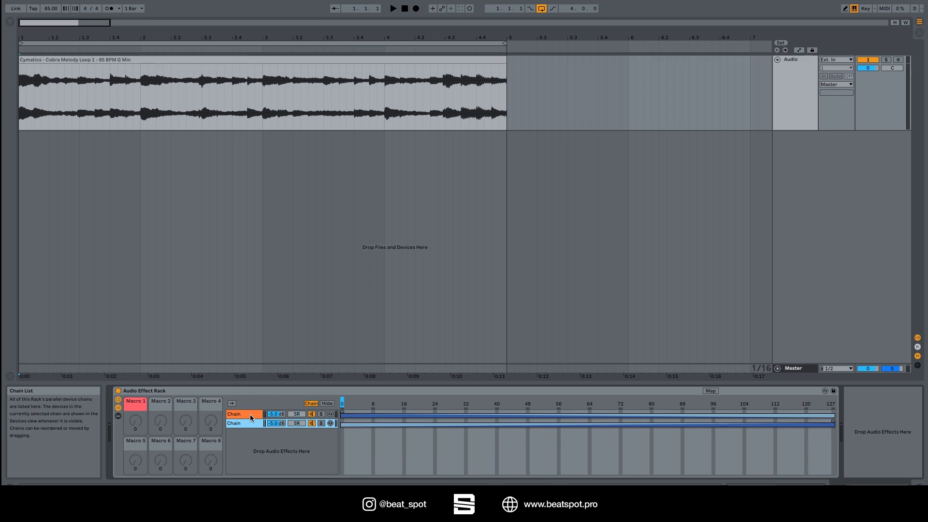
Map the rack's chain selector to Macro 1.
mouse_move(342, 403)
left_mouse_down()
mouse_move(826, 404)
mouse_move(520, 403)
left_mouse_up()
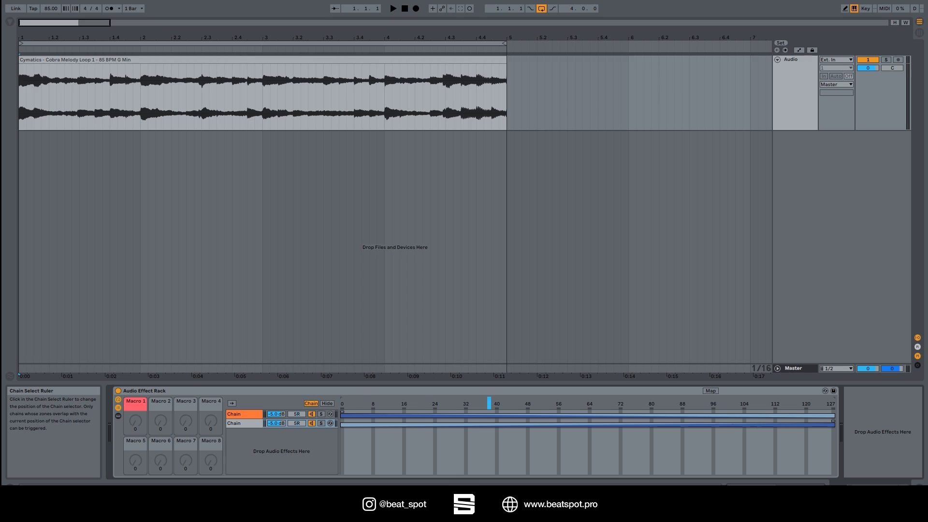
right_click(340, 405)
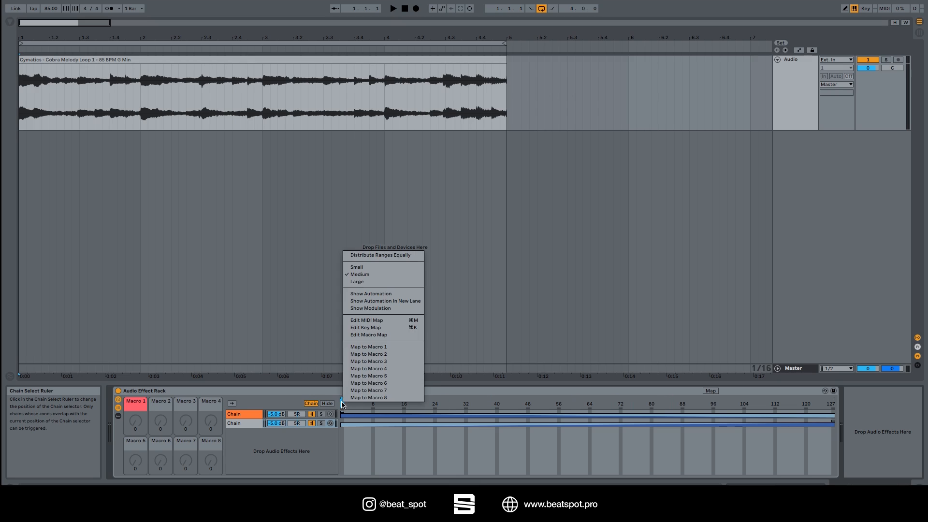
left_click(363, 352)
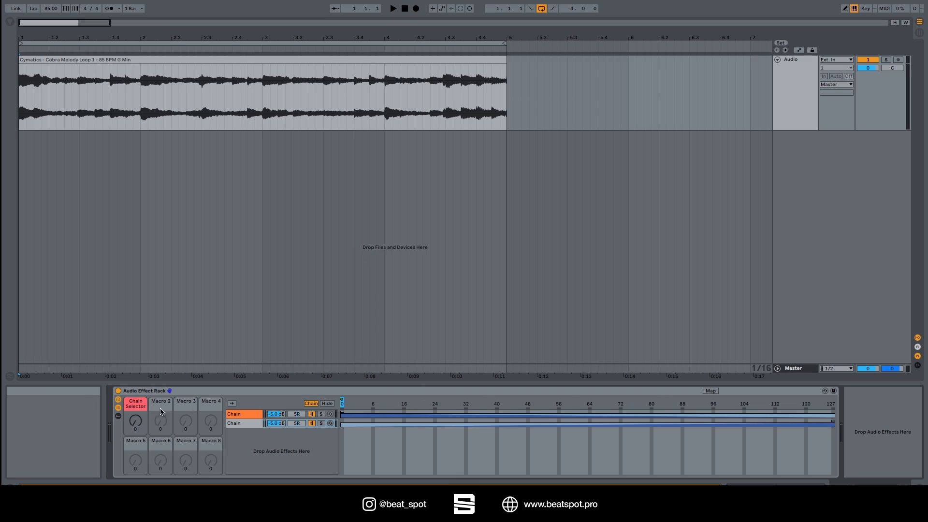
mouse_move(135, 421)
left_mouse_down()
mouse_move(135, 327)
mouse_move(136, 421)
left_mouse_up()
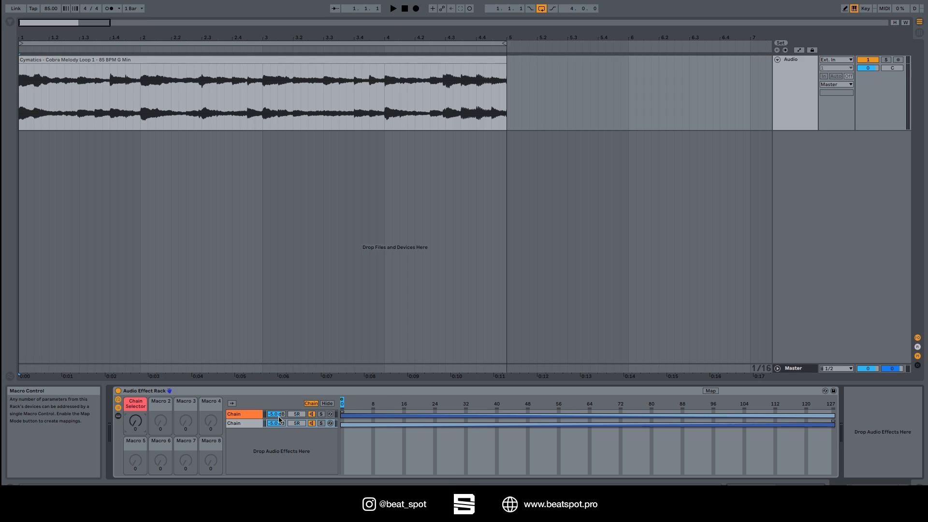
Adjust the start of the first chain's fade range slightly above 0.
left_click(253, 415)
left_click(248, 423)
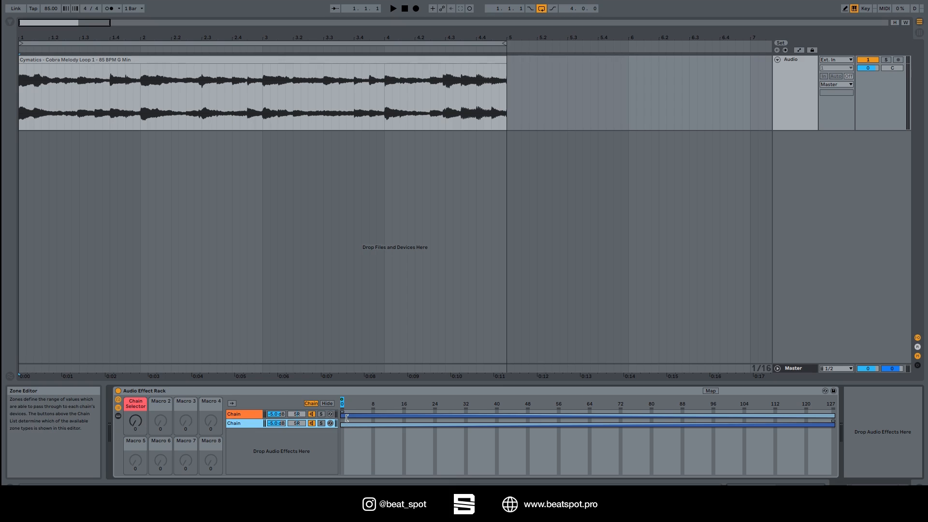
left_click(343, 416)
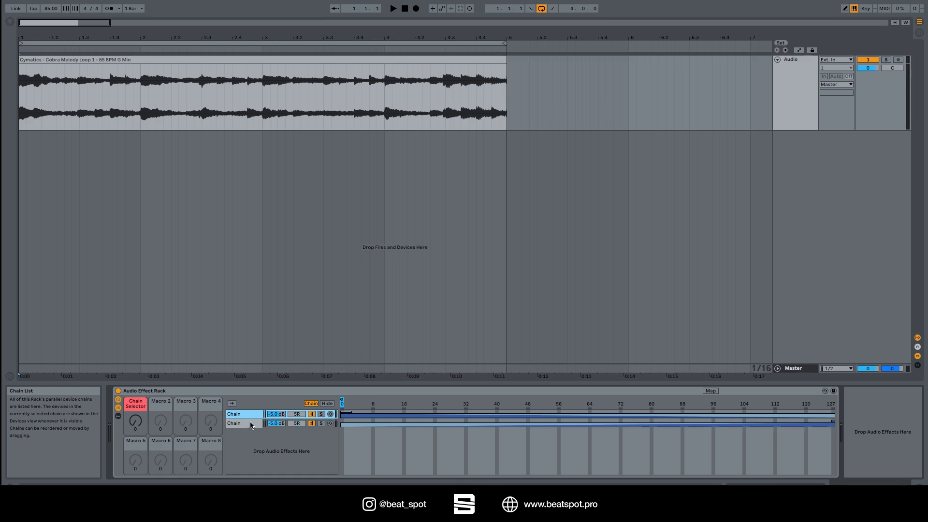
Sweep the Chain Selector macro up to 127 and back down to 0 to test the crossfade between the chains.
left_click_drag(135, 421, 136, 357)
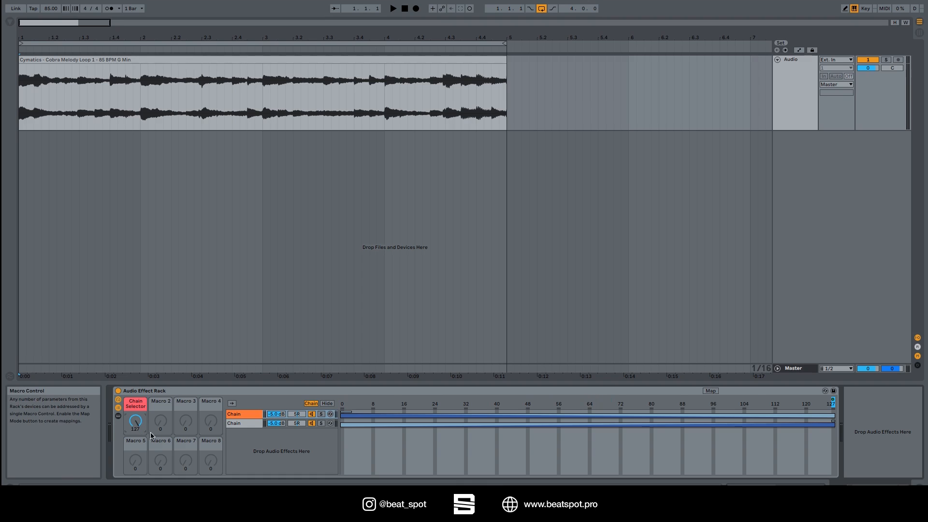
left_click(820, 426)
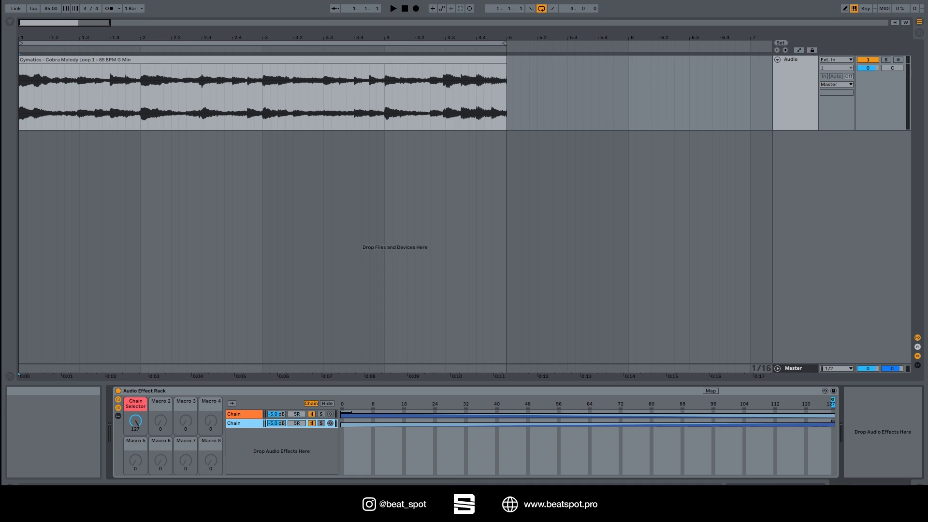
left_click_drag(144, 427, 143, 457)
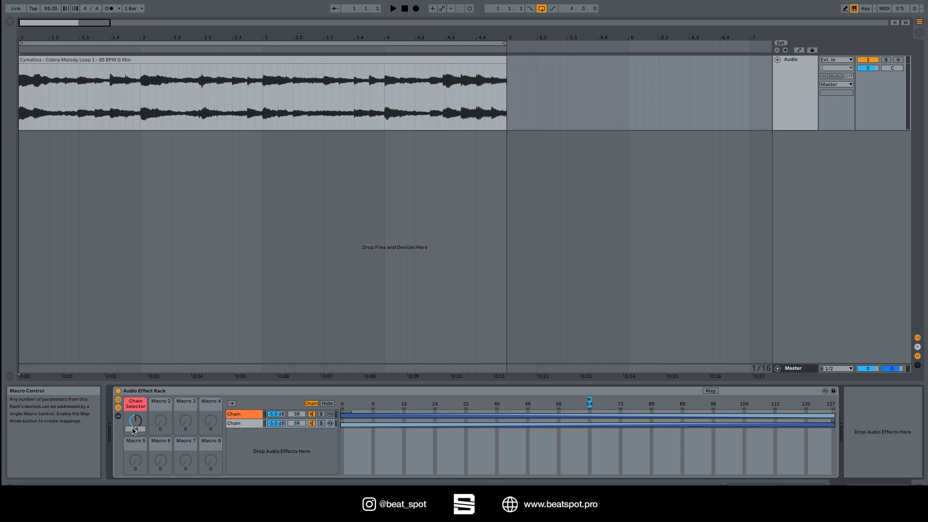
left_click_drag(138, 427, 138, 427)
left_click_drag(139, 427, 138, 450)
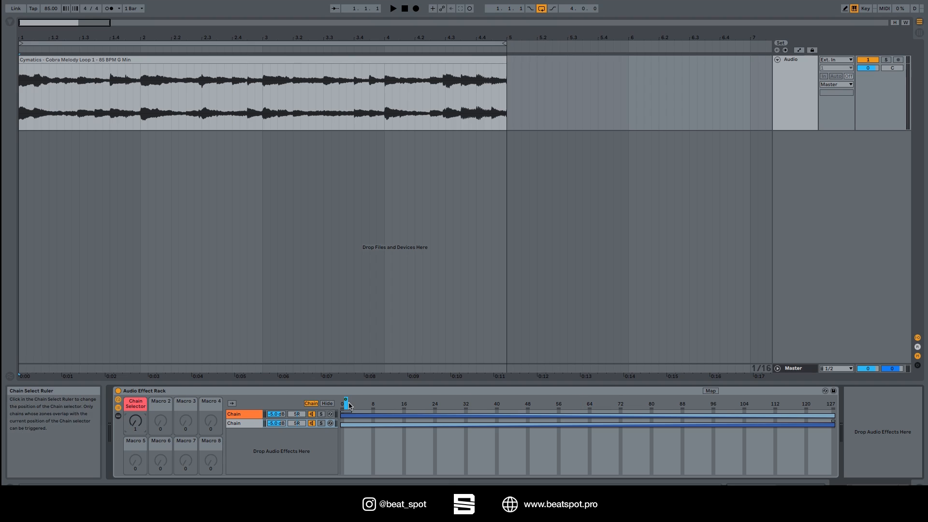
left_click_drag(344, 405, 342, 405)
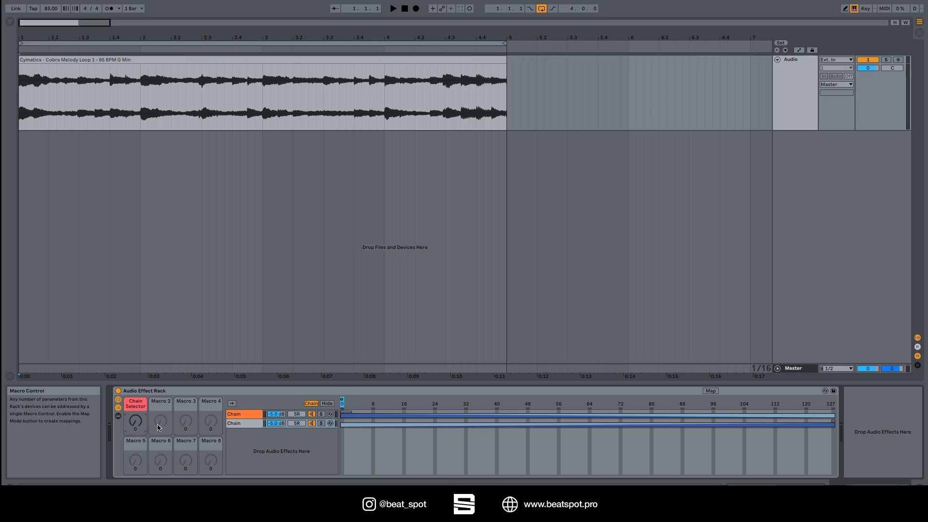
Arrange three consecutive chain zones at 0–8, 9–16 and 17–24, duplicating the second chain to make the third.
left_click_drag(832, 415, 375, 426)
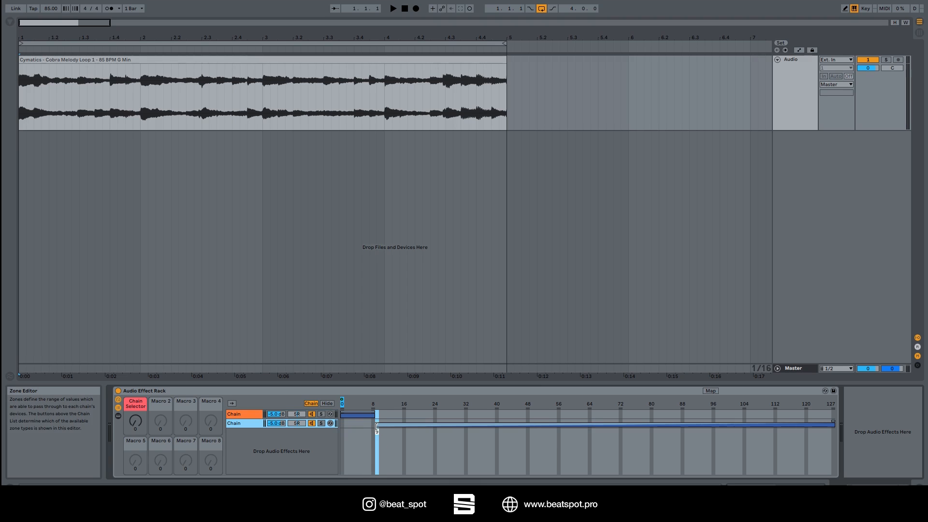
left_click_drag(832, 425, 339, 425)
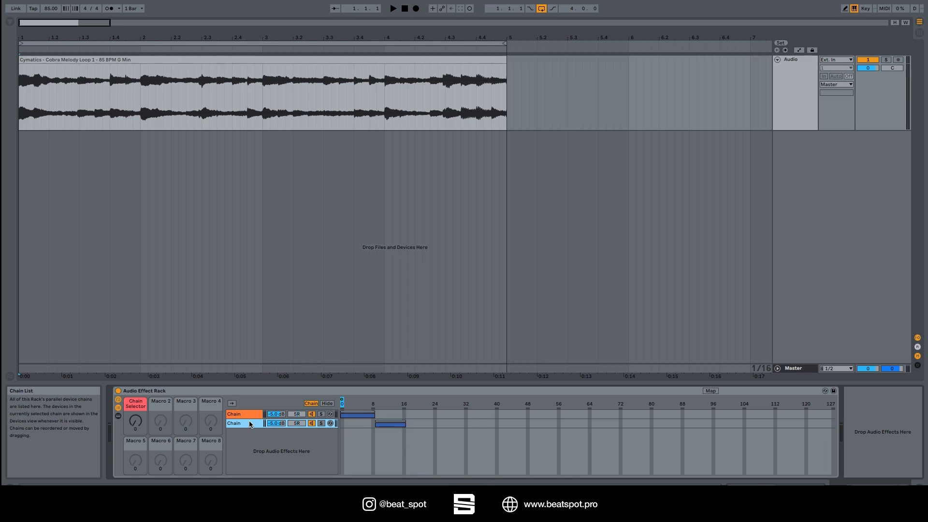
key("ctrl+d")
left_click_drag(381, 434, 414, 434)
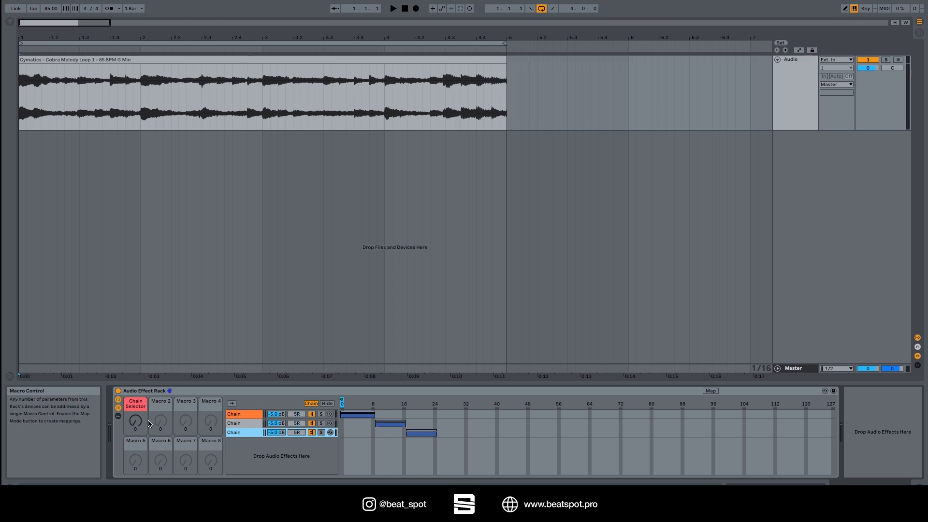
Move the Chain Selector macro to 4 and then to 20 to test the first and third chains' zones.
mouse_move(137, 426)
left_mouse_down()
mouse_move(137, 406)
mouse_move(137, 422)
left_mouse_up()
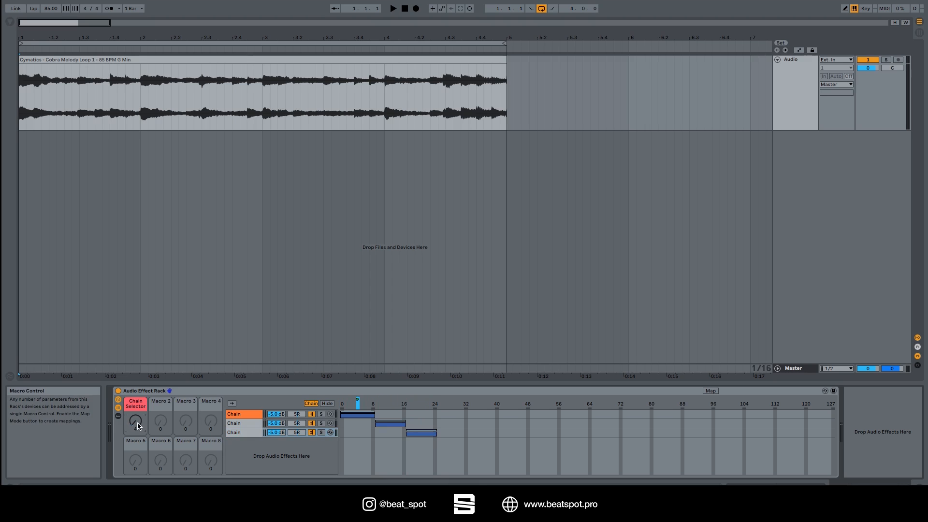
left_click(240, 416)
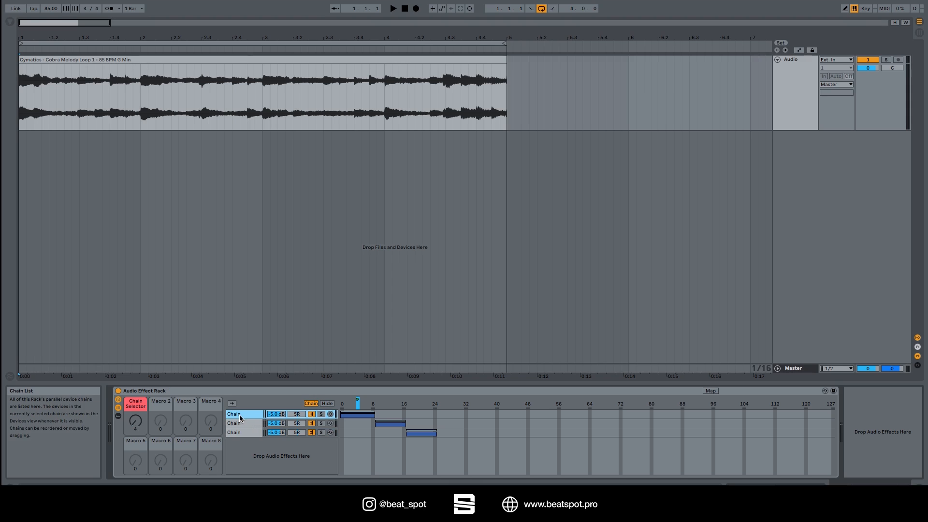
left_click_drag(135, 422, 135, 412)
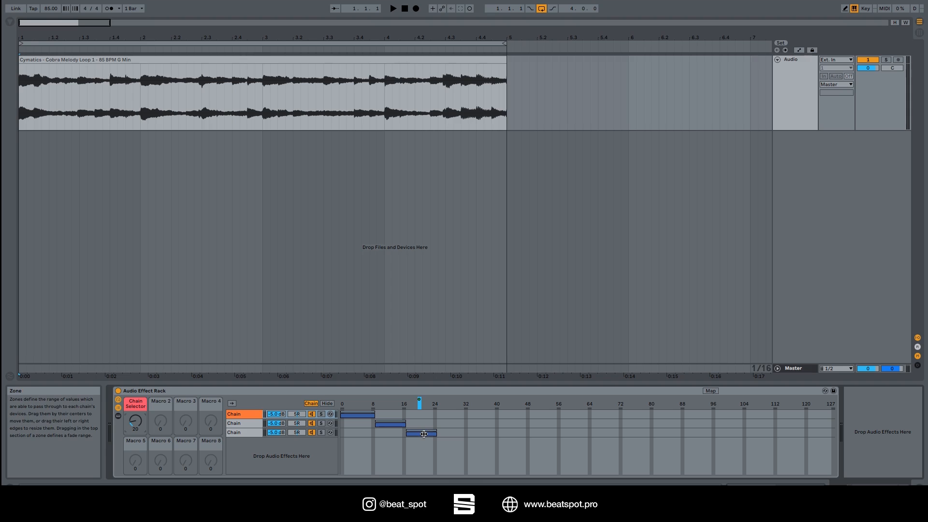
Stack the third chain's zone over the second chain's at 9–16 and set the Chain Selector macro to 12.
left_click_drag(424, 433, 395, 434)
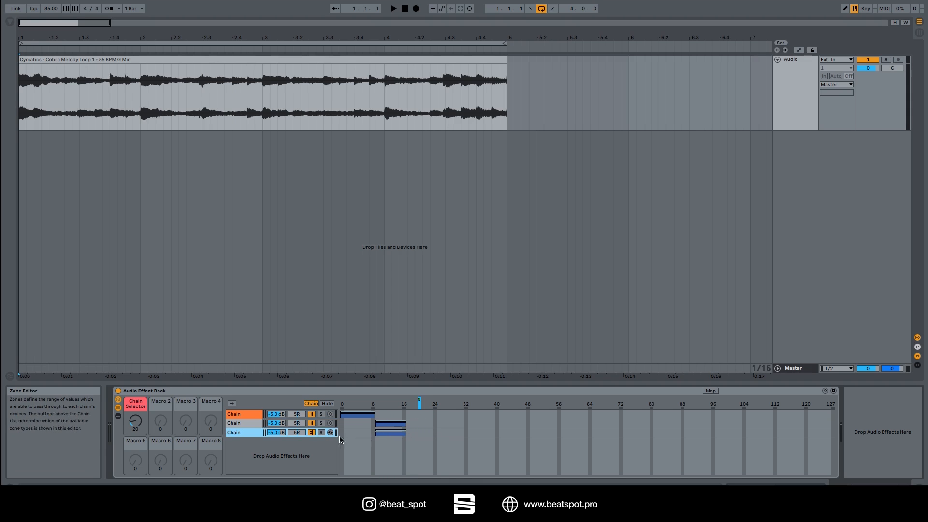
left_click_drag(135, 418, 136, 428)
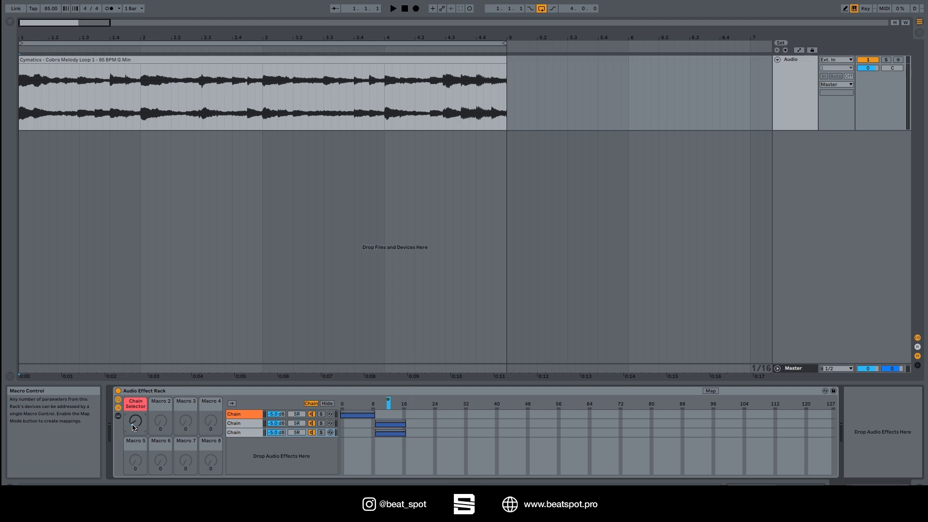
left_click(249, 432)
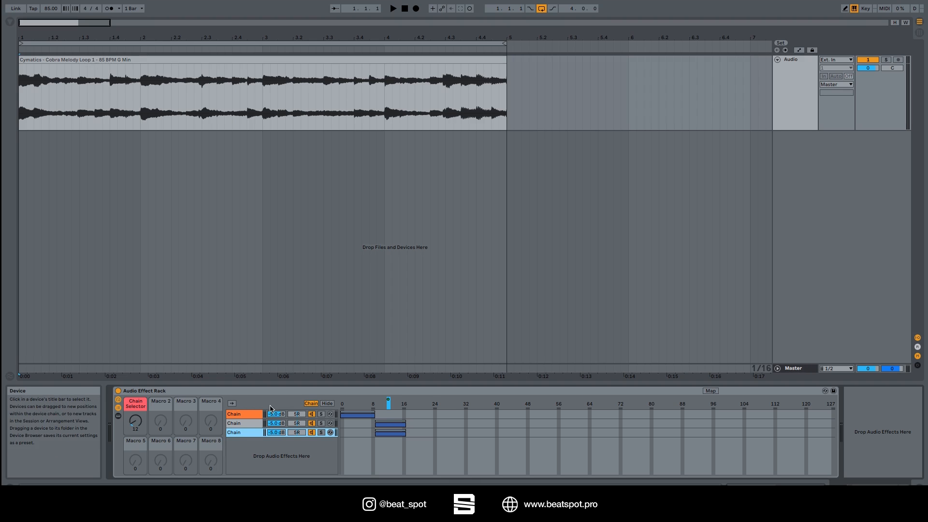
Enable the rack's Auto Select, return the third chain's zone to 17–24 and set the Chain Selector macro to 6.
left_click(232, 404)
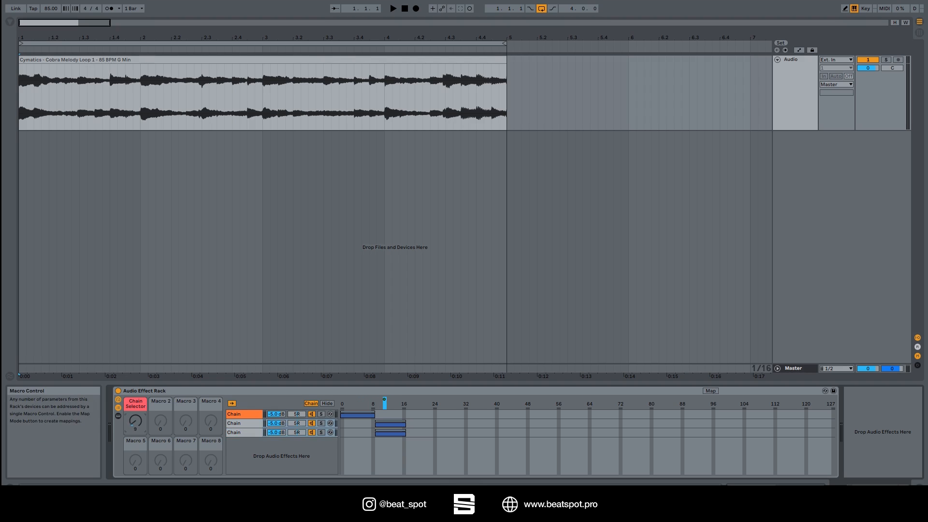
left_click_drag(135, 421, 136, 416)
left_click(355, 425)
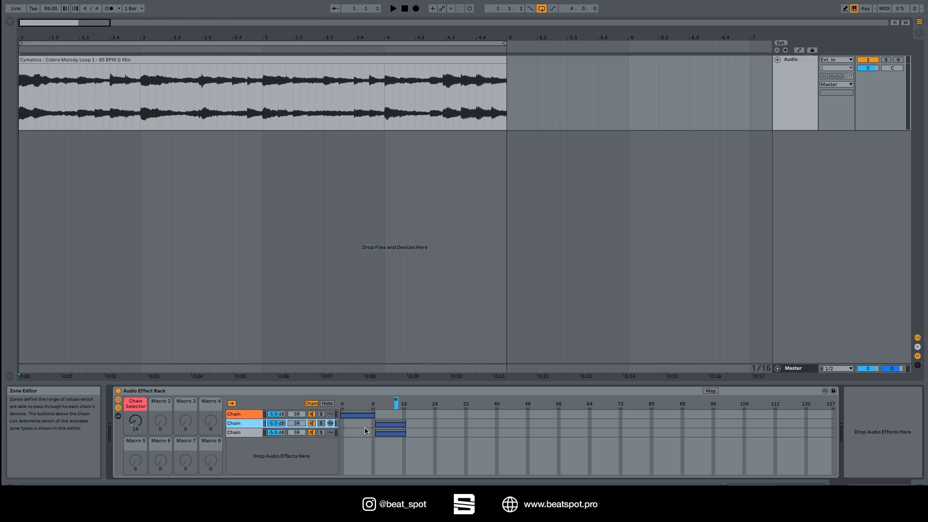
left_click_drag(388, 432, 419, 432)
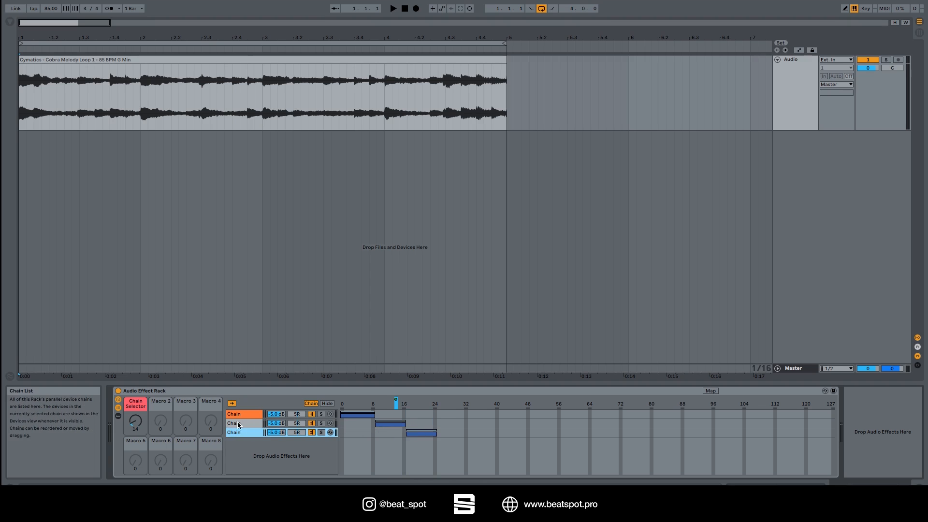
left_click_drag(139, 426, 139, 429)
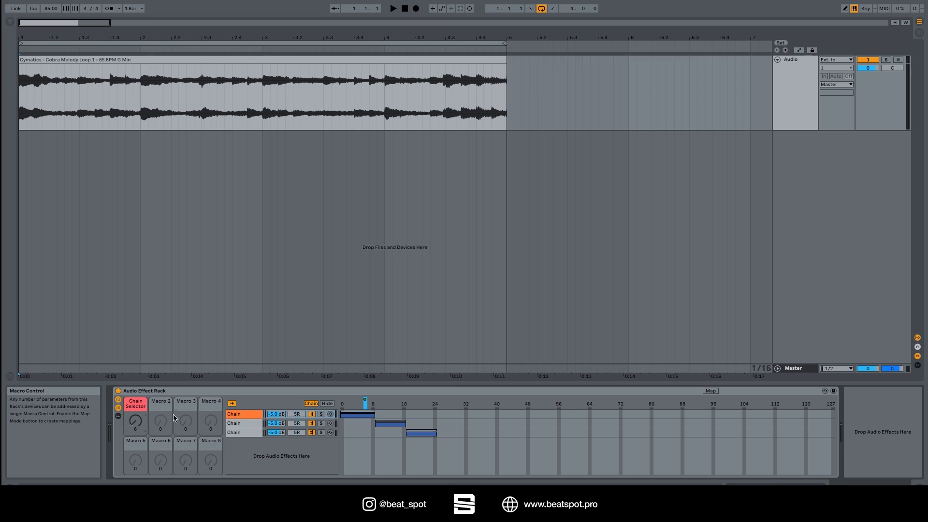
Hide the rack's chain zone editor and show its device area.
left_click(328, 404)
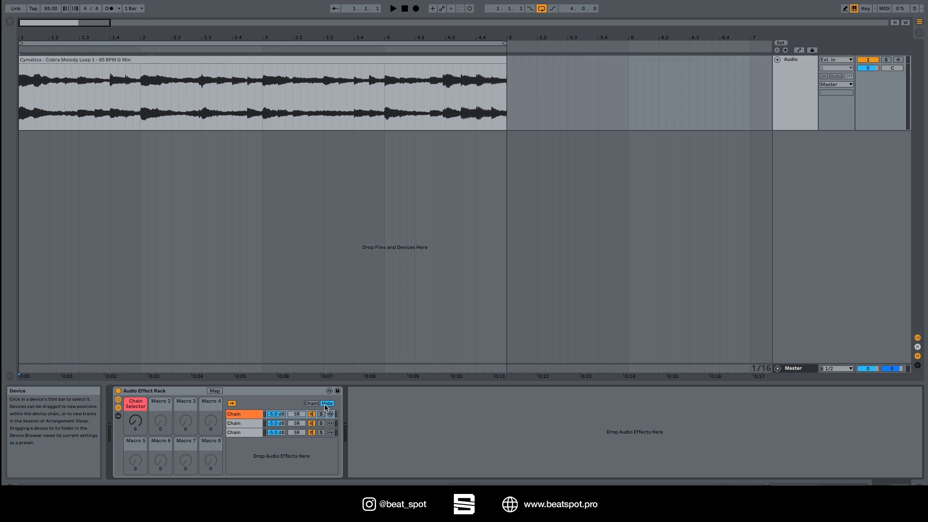
left_click(312, 404)
left_click(328, 404)
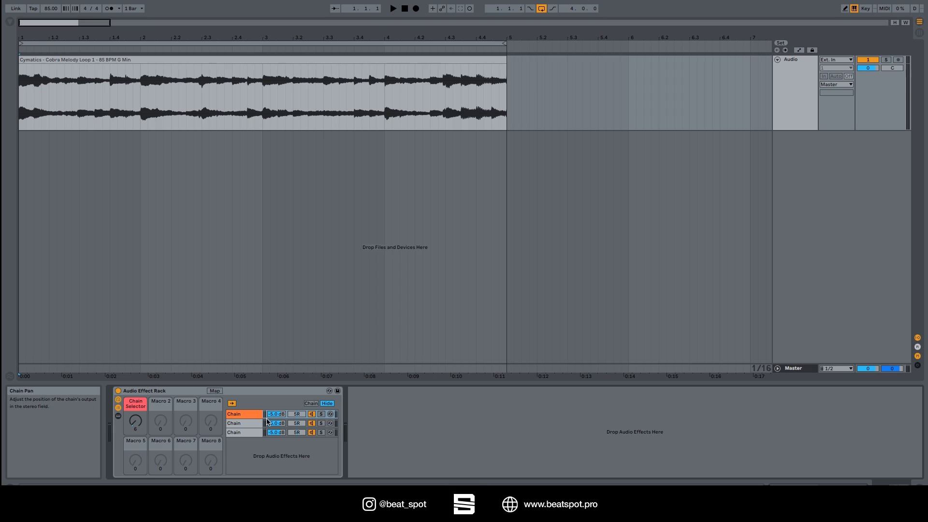
left_click(118, 415)
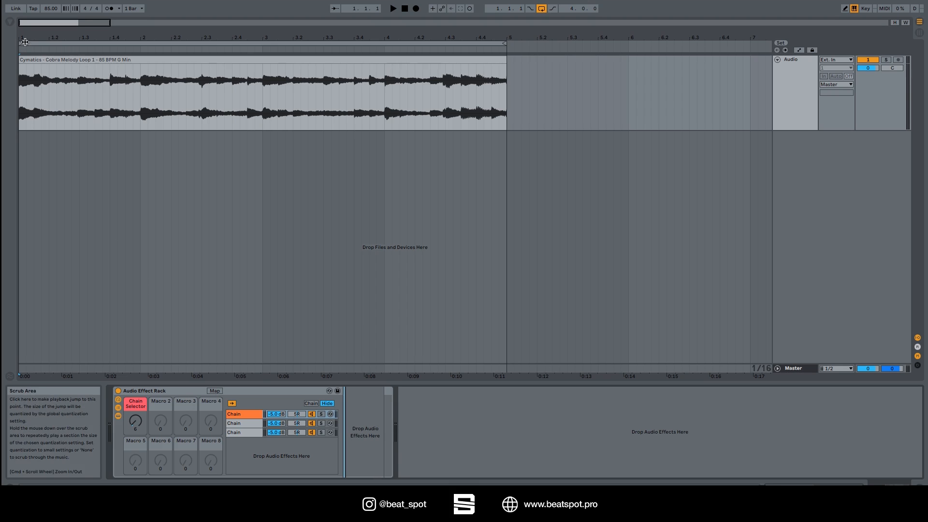
Add Amp, Auto Filter and a nested Audio Effect Rack from the browser's audio effects to the first chain.
left_click(9, 22)
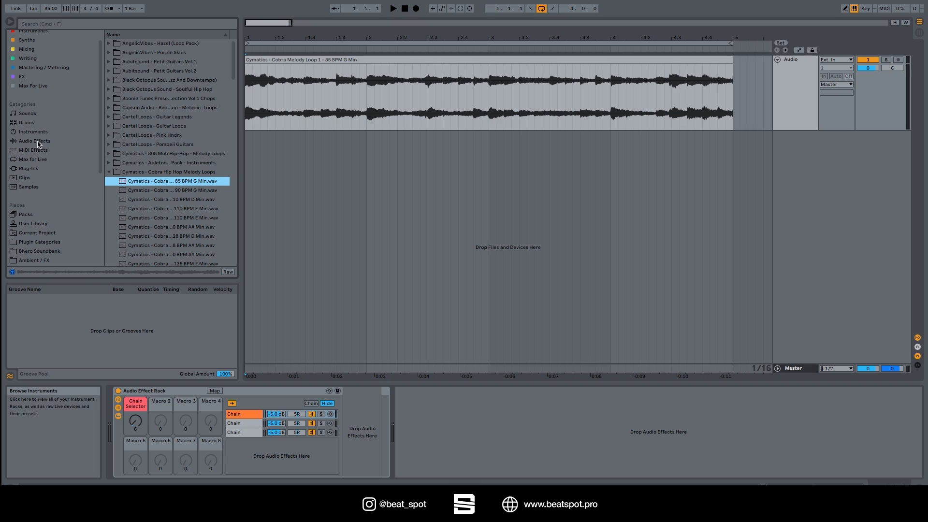
left_click(38, 141)
left_click(126, 44)
left_click_drag(333, 331, 349, 433)
left_click(117, 57)
left_click_drag(118, 57, 503, 428)
left_click_drag(107, 62, 502, 442)
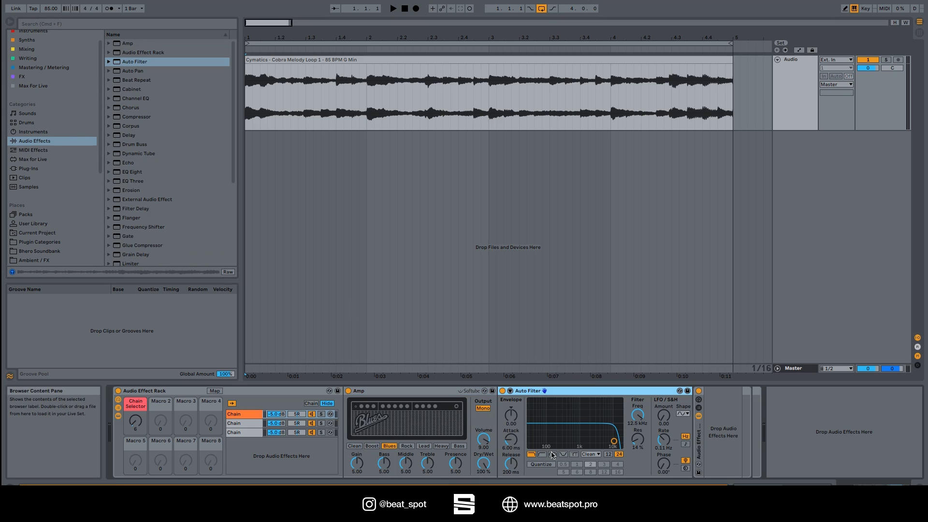
Delete the nested Audio Effect Rack and add a new second chain holding only an Amp.
left_click(703, 445)
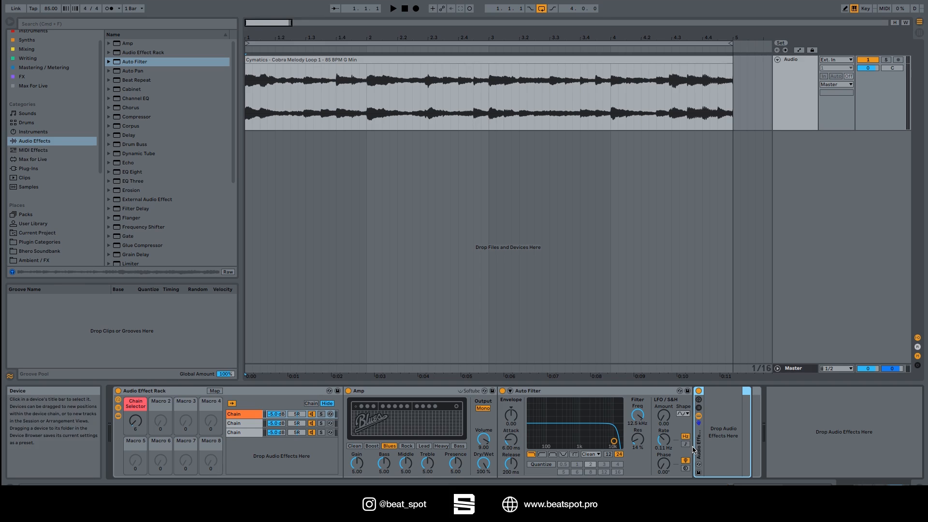
key("Delete")
left_click(434, 394)
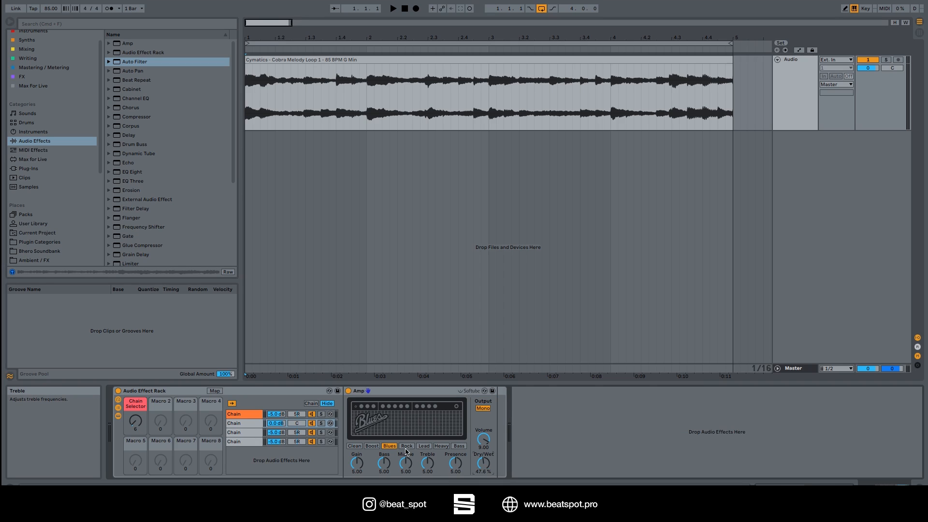
In the first chain, map Auto Filter's envelope amount to Macro 2 and its envelope attack to Macro 3.
left_click(245, 414)
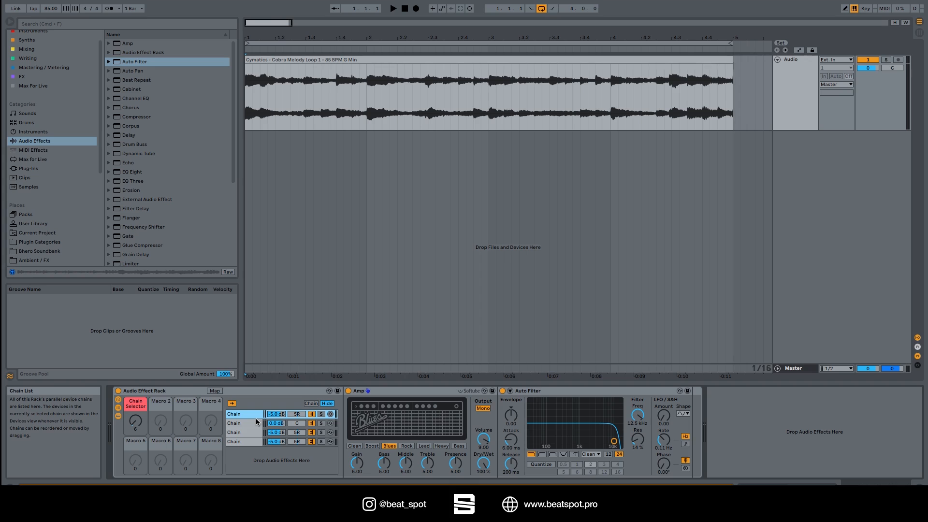
left_click(215, 391)
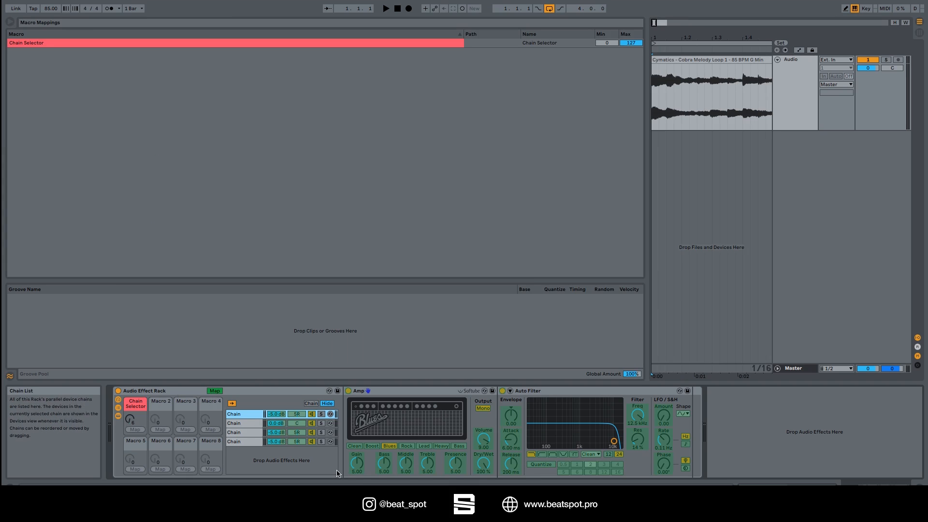
left_click(511, 418)
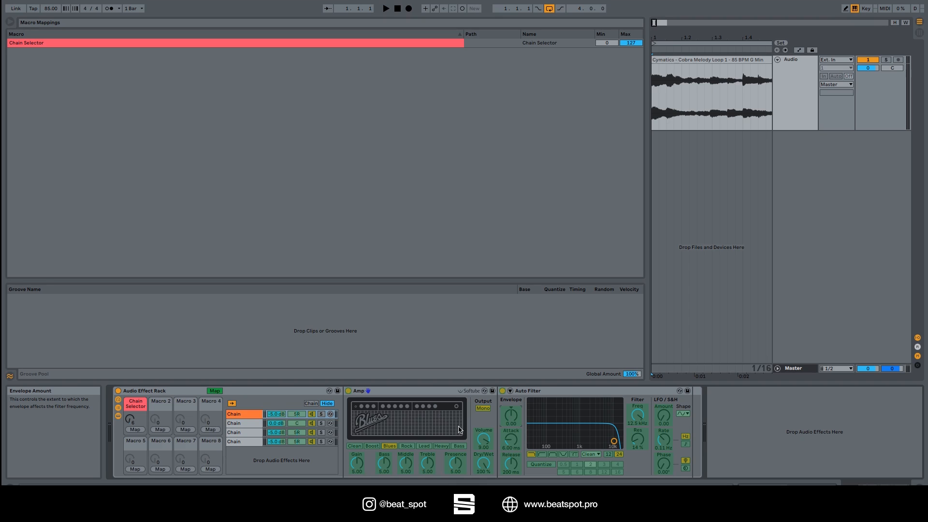
left_click(160, 430)
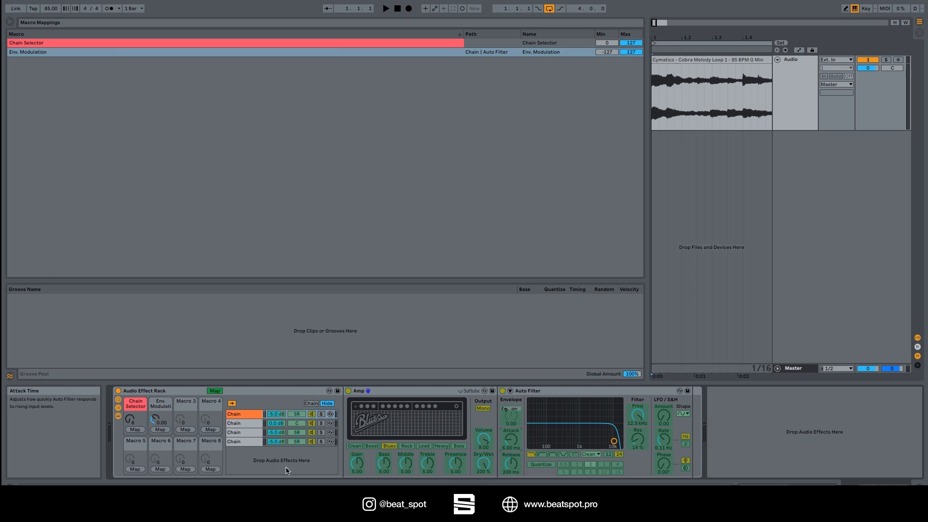
left_click(181, 430)
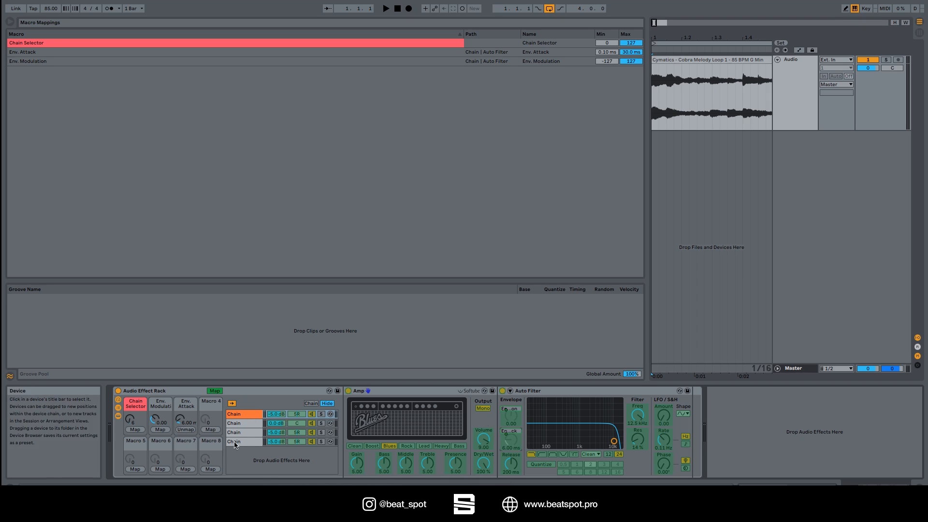
Set the Env. Attack macro to 16.1 ms and, outside map mode, the Env. Modulation macro to 19.0.
left_click_drag(183, 424, 184, 419)
left_click(216, 391)
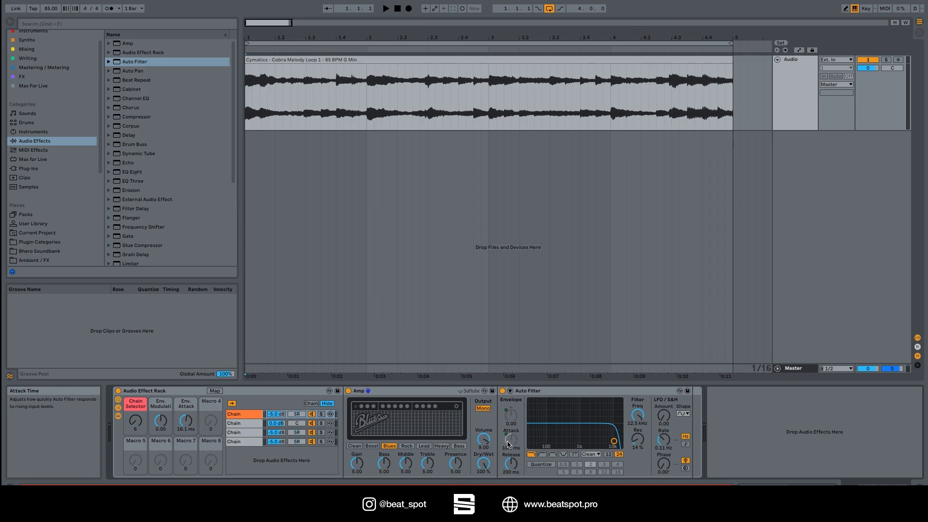
left_click_drag(158, 428, 158, 417)
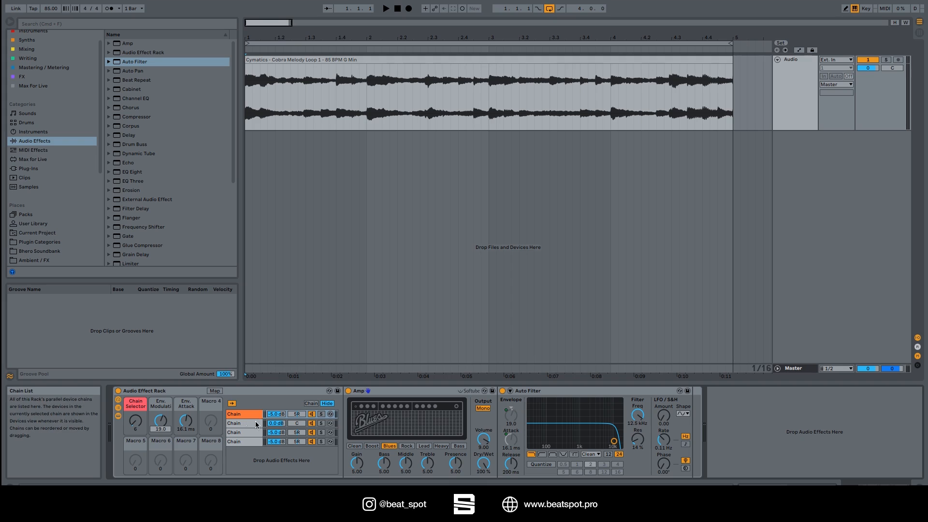
Map Auto Filter's envelope release to the Env. Modulation macro as well and set that macro to 106.
right_click(511, 463)
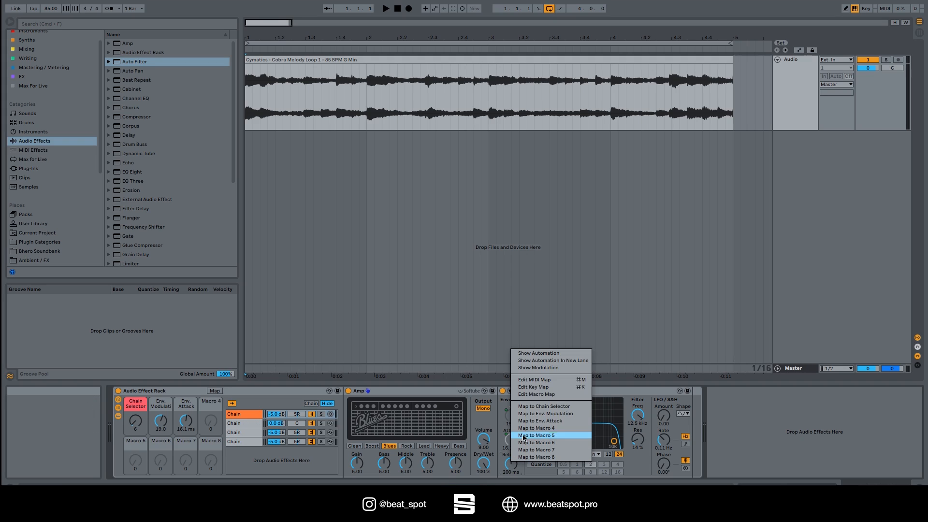
left_click(540, 414)
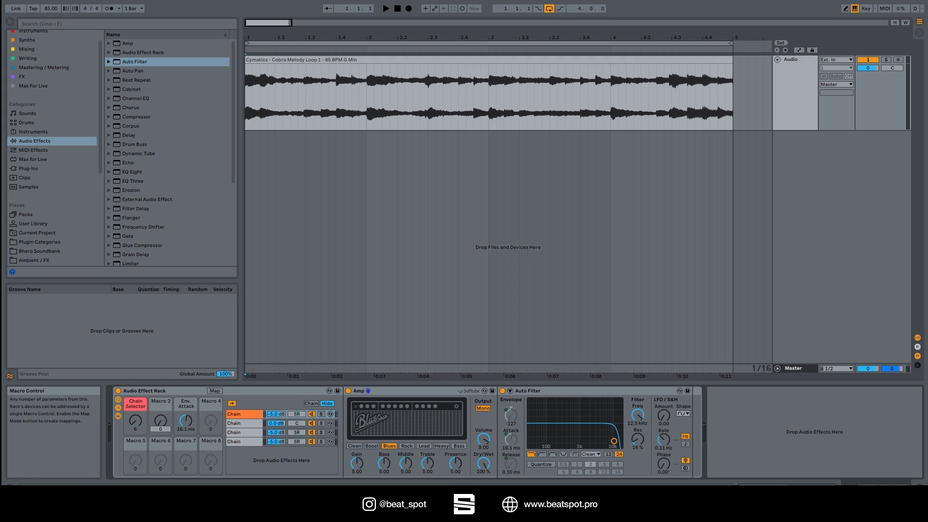
left_click_drag(160, 421, 160, 358)
left_click_drag(161, 421, 161, 430)
Duplicate the Amp in the first chain and map the Bass of both Amps to Macro 4.
left_click(432, 394)
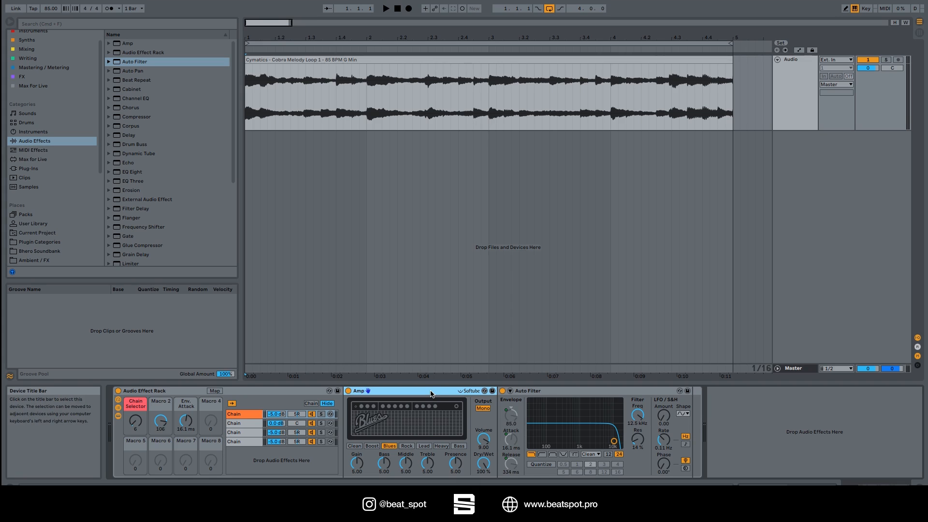
key("super+d")
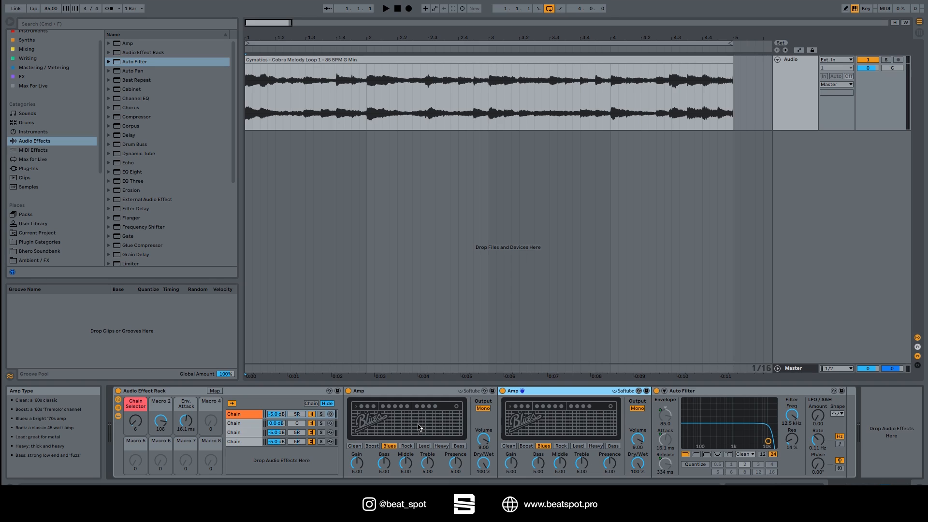
right_click(387, 463)
left_click(419, 429)
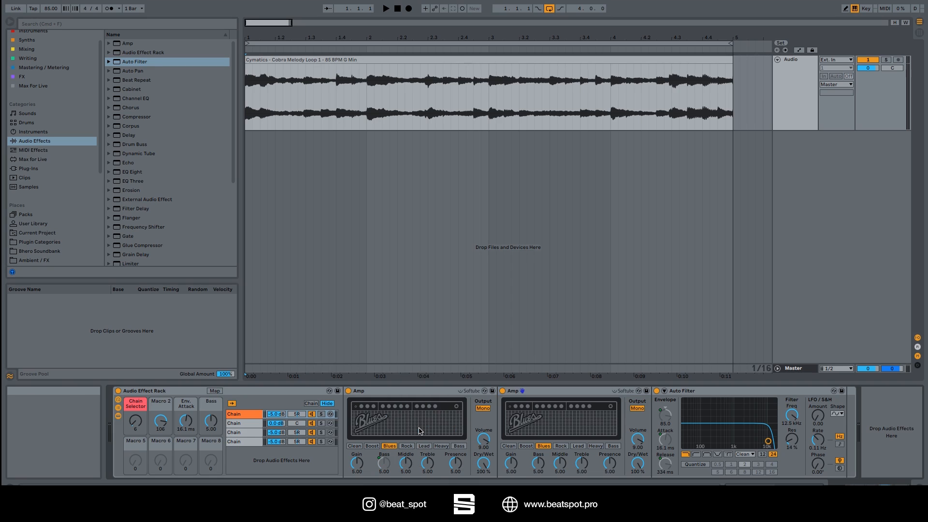
right_click(538, 463)
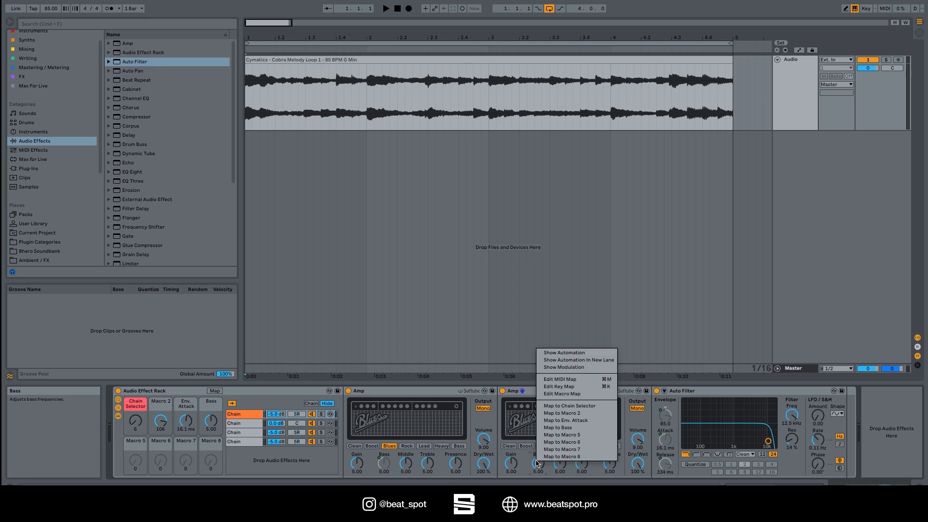
left_click(555, 428)
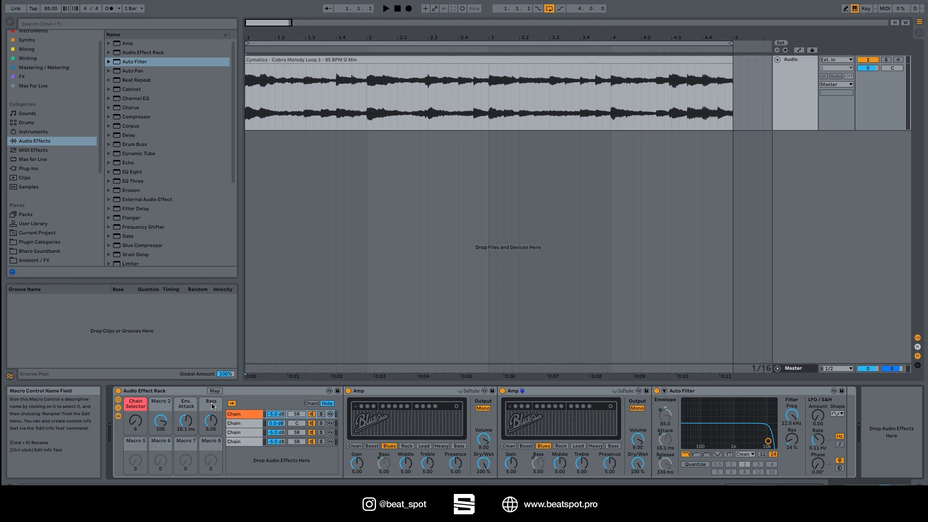
Turn the shared Bass macro up to 8.03 to test both Amps, and view its mapping options.
left_click_drag(211, 421, 211, 397)
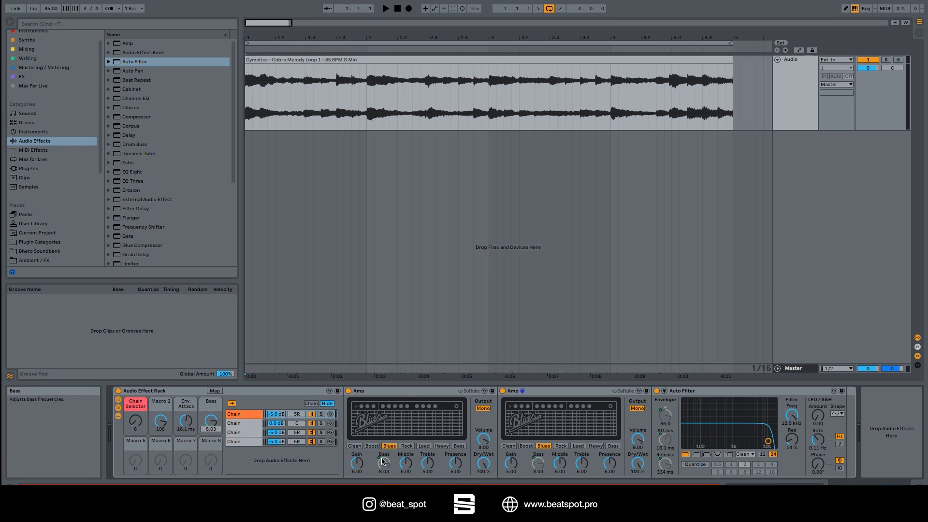
right_click(211, 420)
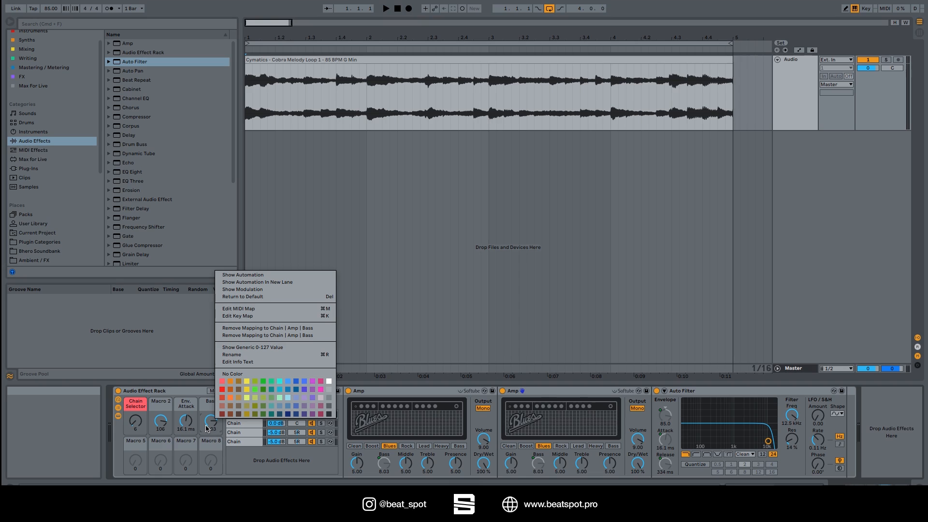
key("Escape")
Remap the first Amp's Bass to Macro 7 at 3.15 and set the second Amp's Bass macro to 6.85.
right_click(386, 462)
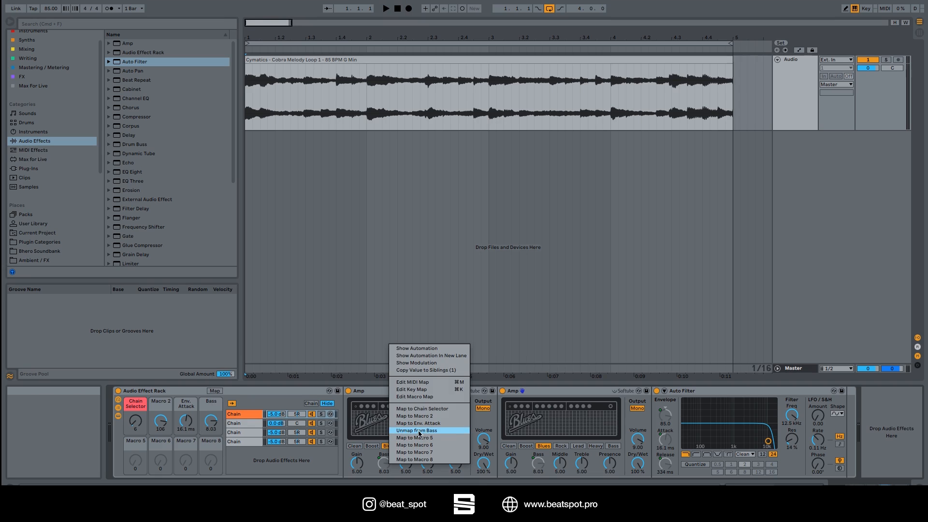
left_click(405, 452)
left_click_drag(185, 460, 186, 491)
mouse_move(209, 422)
left_mouse_down()
mouse_move(210, 437)
mouse_move(199, 434)
left_mouse_up()
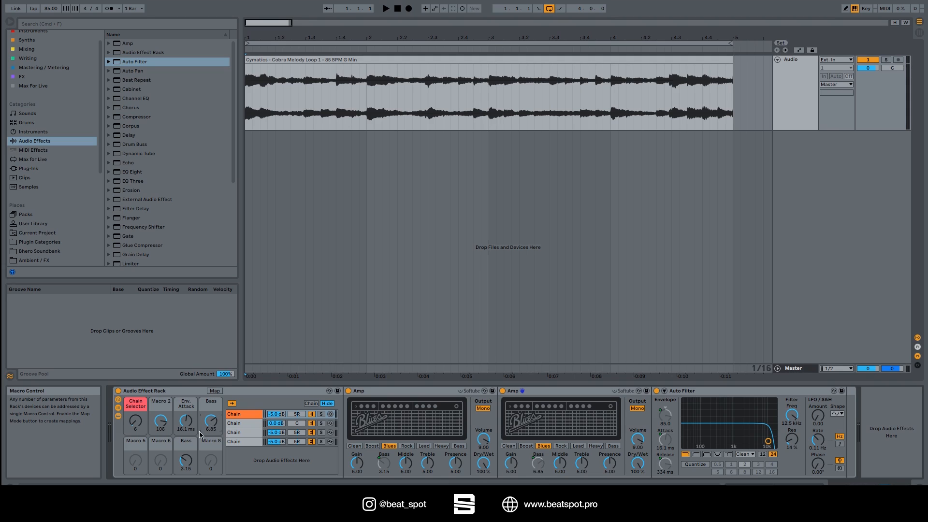
Limit the Env. Attack macro's mapping range to 10.1–15.1 ms and set the macro to 13.2 ms.
left_click(409, 394)
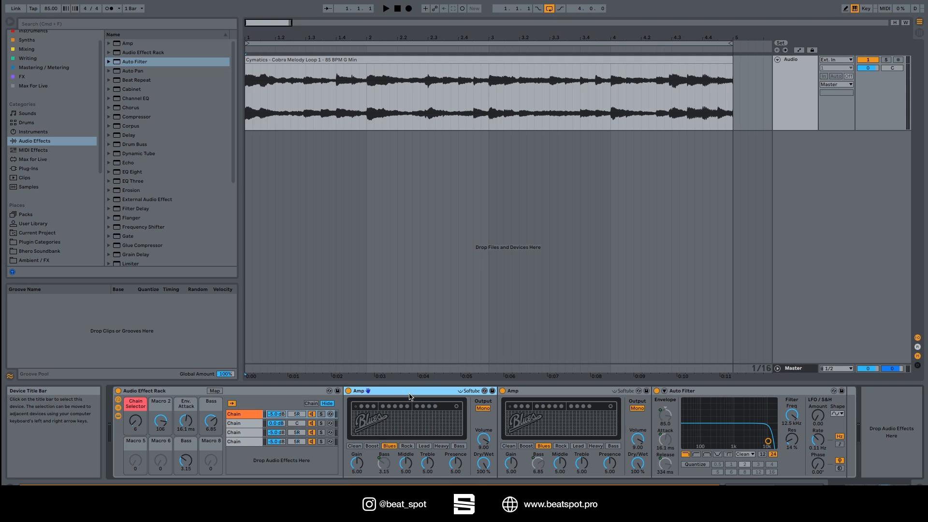
left_click(214, 391)
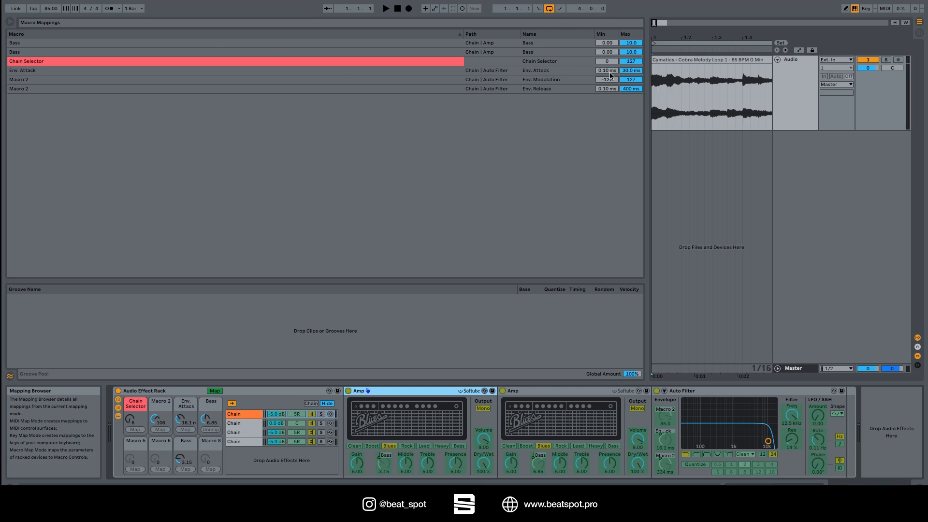
left_click_drag(609, 72, 609, 48)
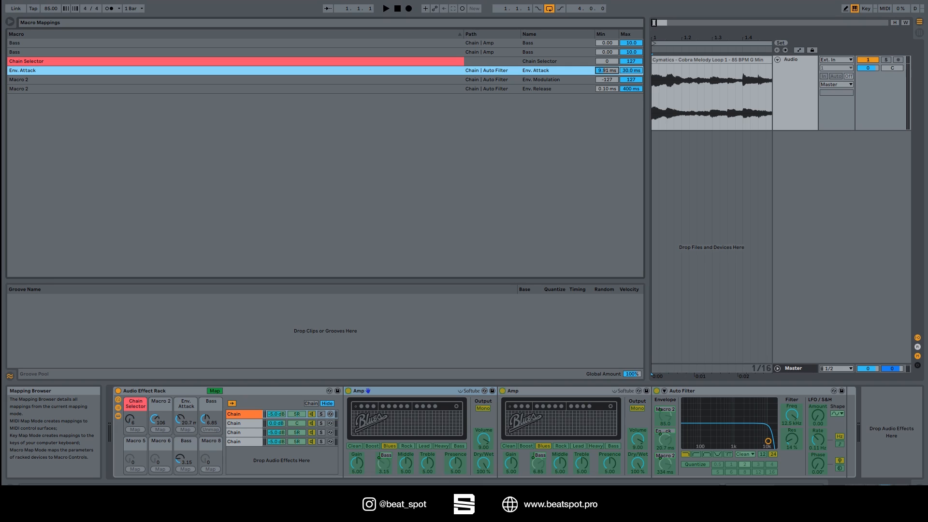
left_click_drag(632, 72, 632, 79)
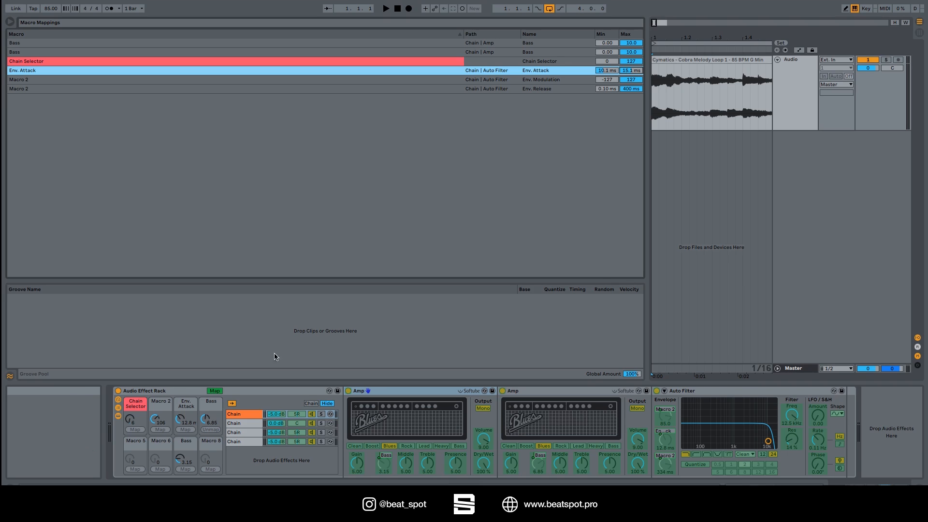
left_click(212, 390)
mouse_move(185, 421)
left_mouse_down()
mouse_move(185, 445)
mouse_move(185, 397)
mouse_move(189, 427)
left_mouse_up()
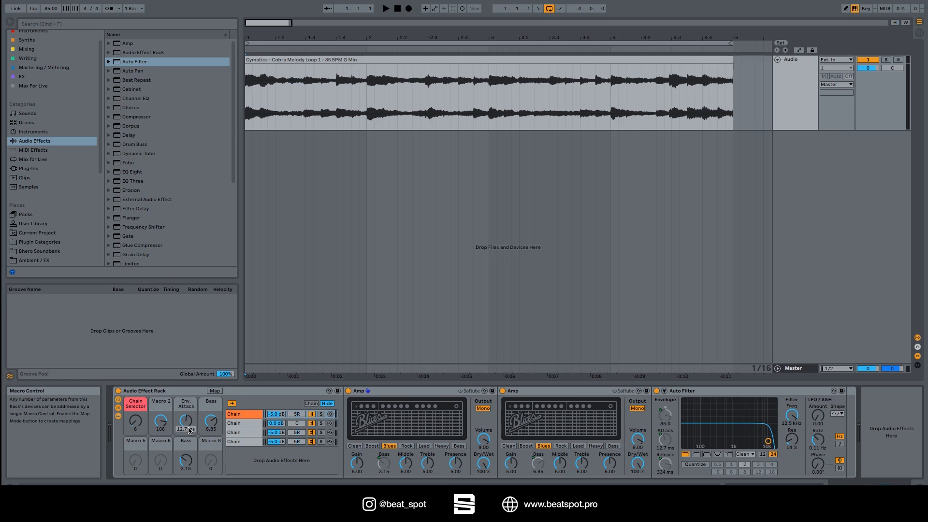
left_click_drag(189, 430, 189, 430)
Delete the rack's second, third and fourth chains, keeping only the first chain.
left_click(257, 424)
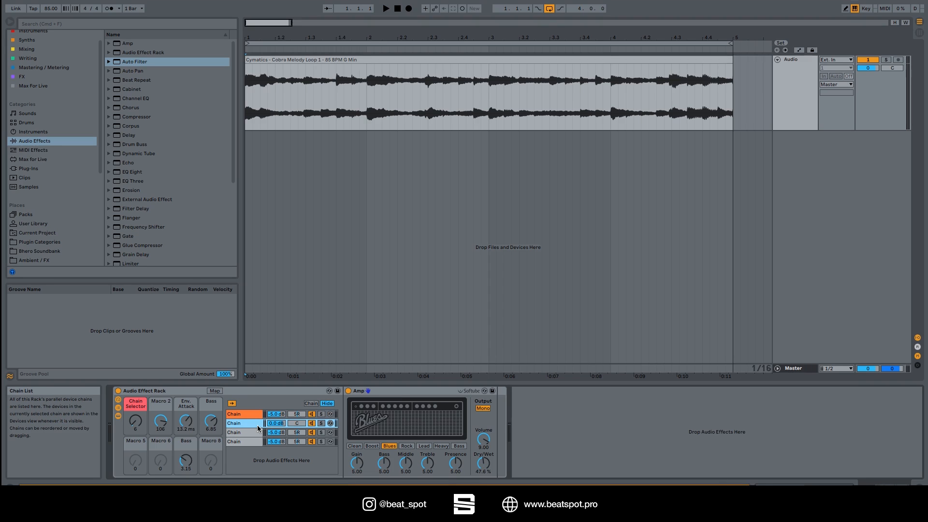
key("super+z")
key("super+z")
key("super+z")
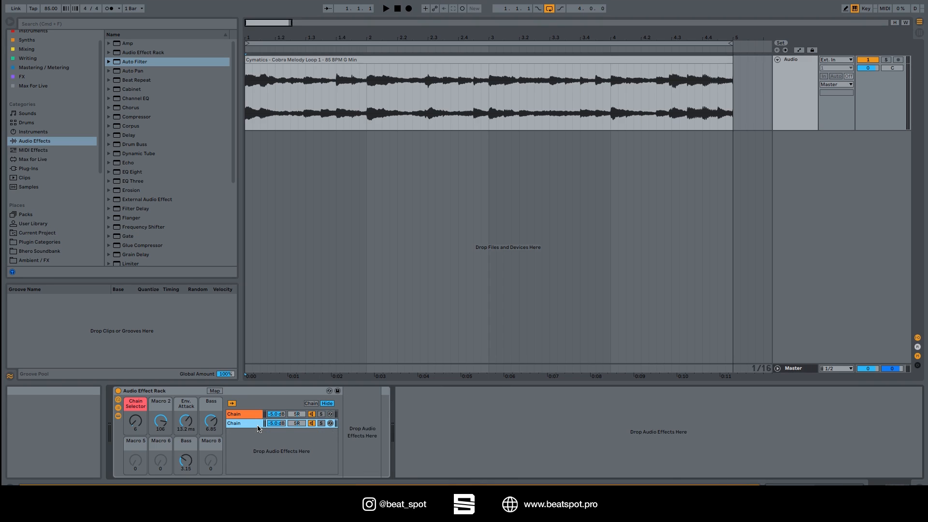
Set the first Amp's Presence to 7.22, Treble to 6.64 and Middle to 3.97, and the second Amp's Dry/Wet to 42.2% and Treble to 2.46.
left_click_drag(637, 462, 638, 493)
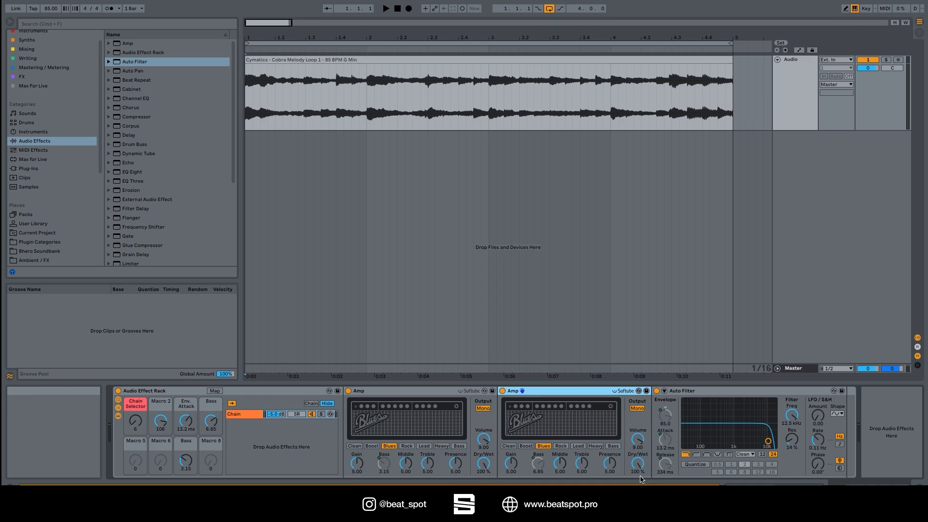
left_click_drag(456, 463, 428, 448)
left_click_drag(581, 463, 581, 478)
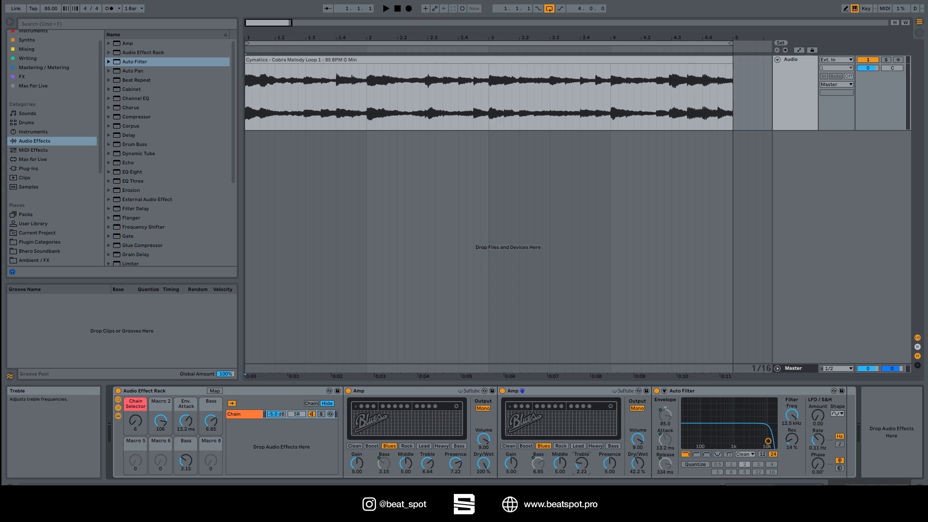
left_click_drag(405, 463, 405, 474)
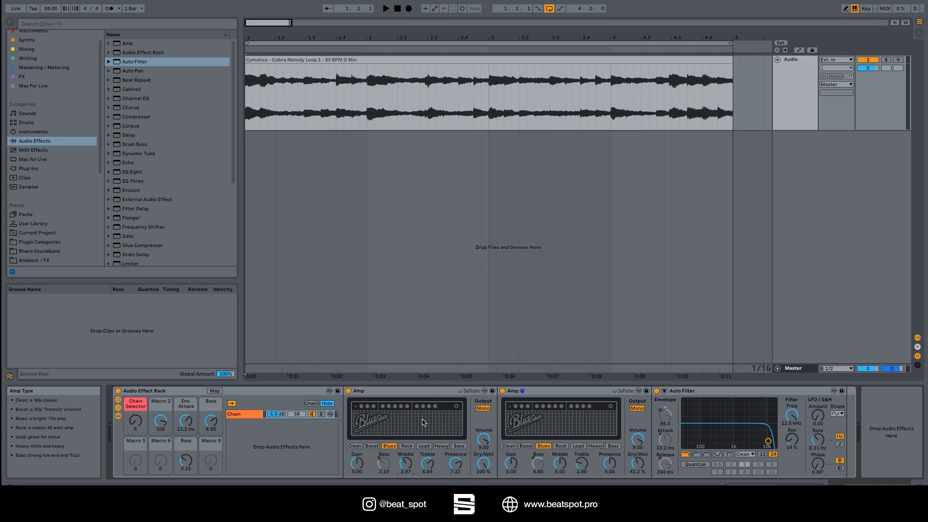
Group the two Amps into a nested Audio Effect Rack, then collapse and re-expand it.
left_click(424, 392)
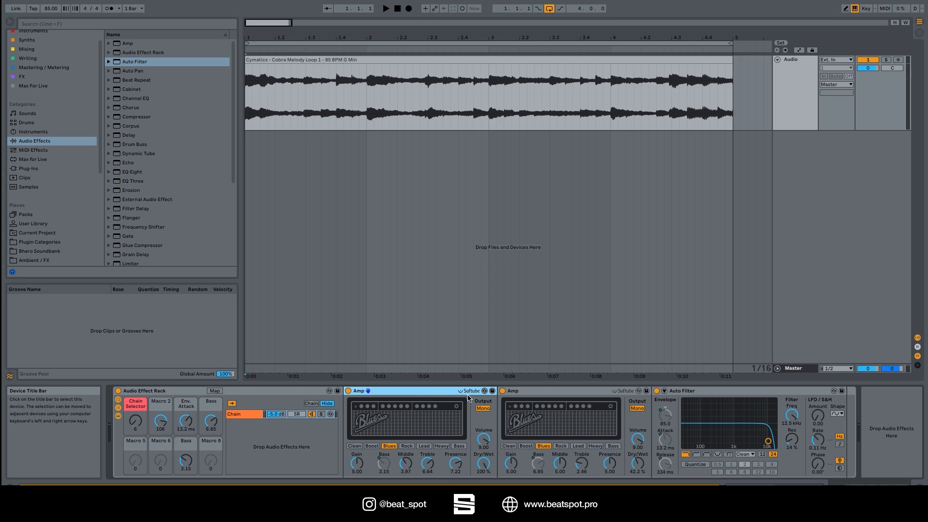
left_click(524, 392, "shift")
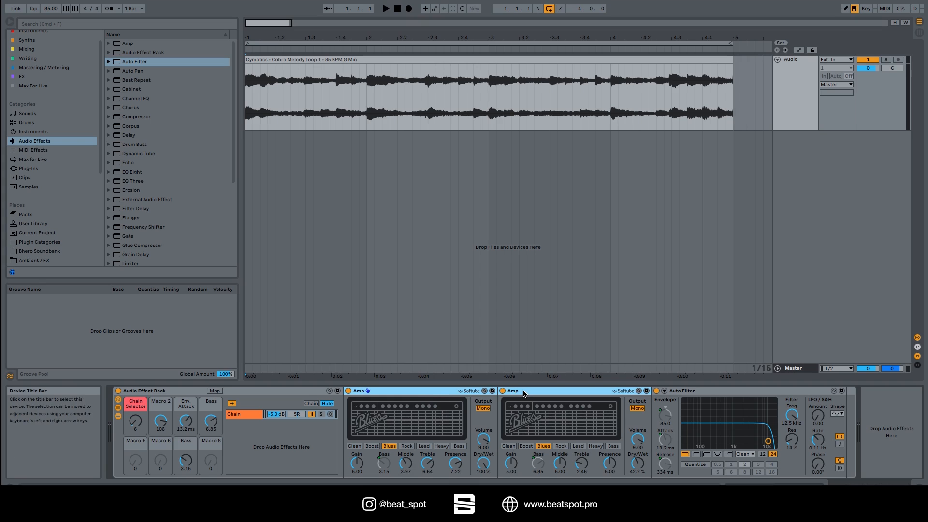
key("ctrl+g")
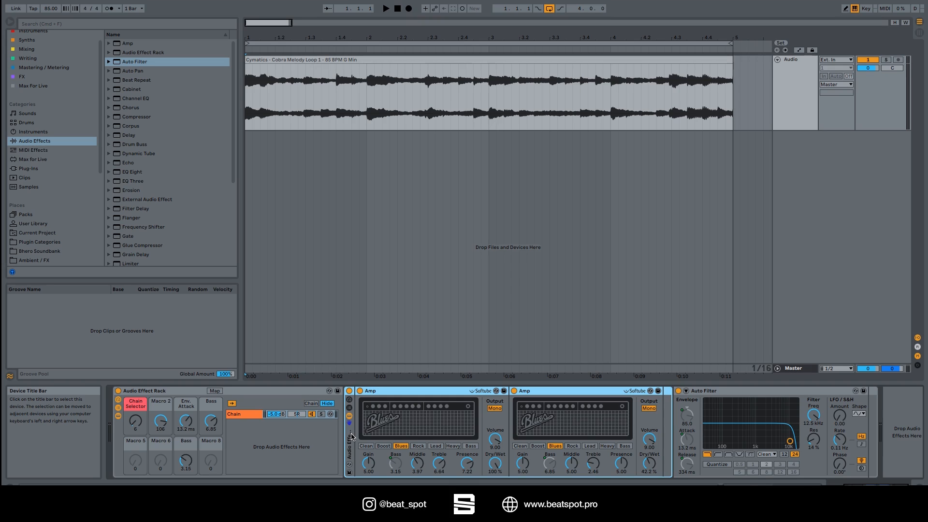
double_click(351, 437)
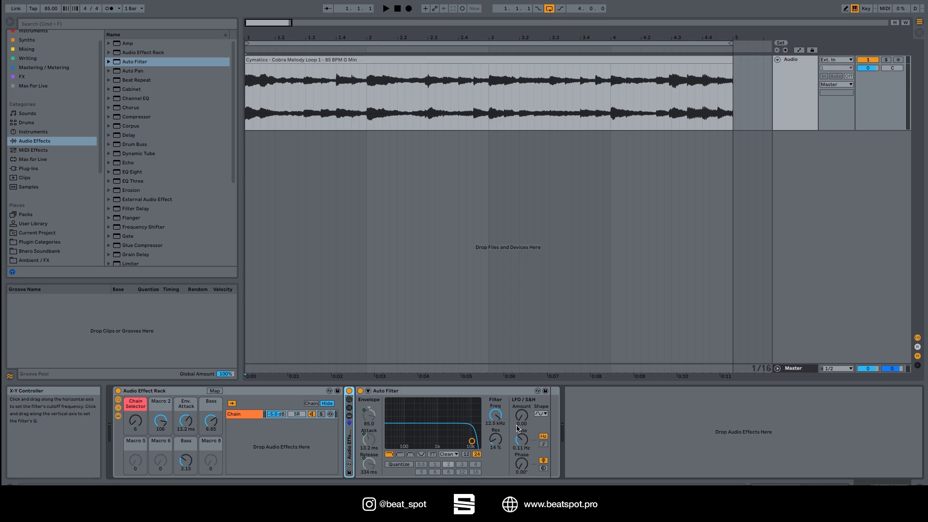
double_click(352, 440)
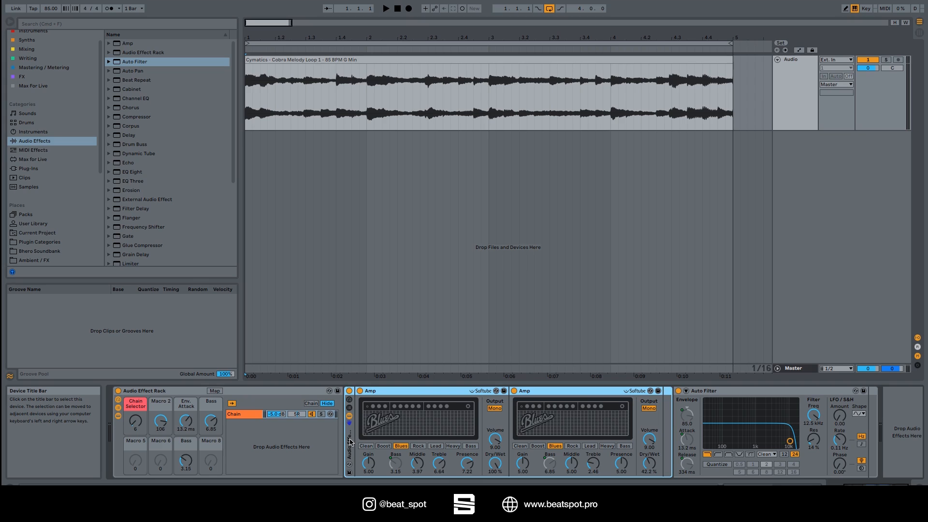
Add a Reverb after the main rack and set its Dry/Wet to 100%.
scroll(192, 195, "down", 5)
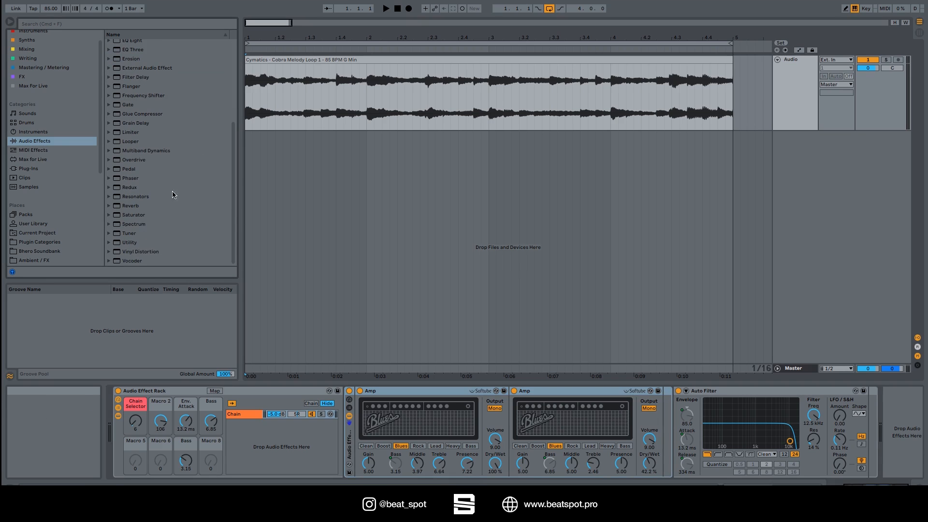
left_click_drag(128, 206, 834, 426)
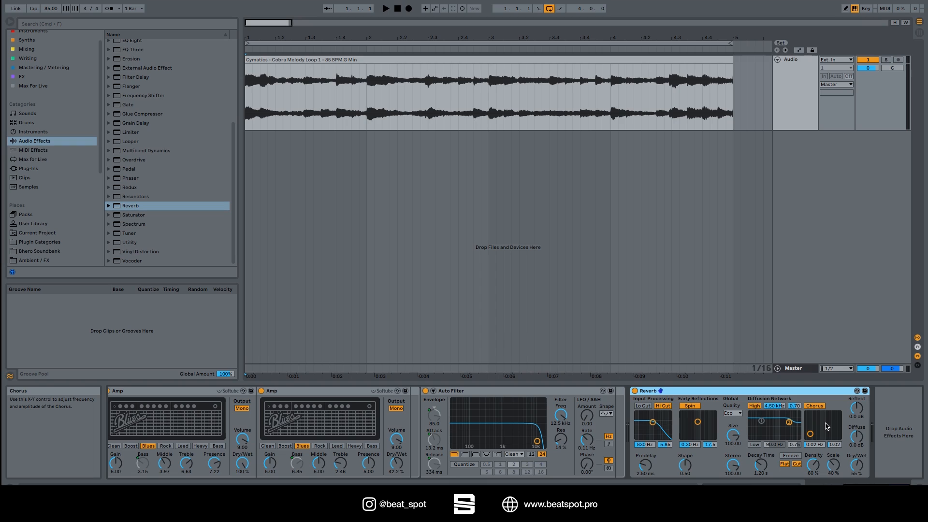
left_click_drag(856, 465, 856, 439)
Group the Reverb into its own Audio Effect Rack and create an empty chain above the Reverb chain.
left_click(683, 392)
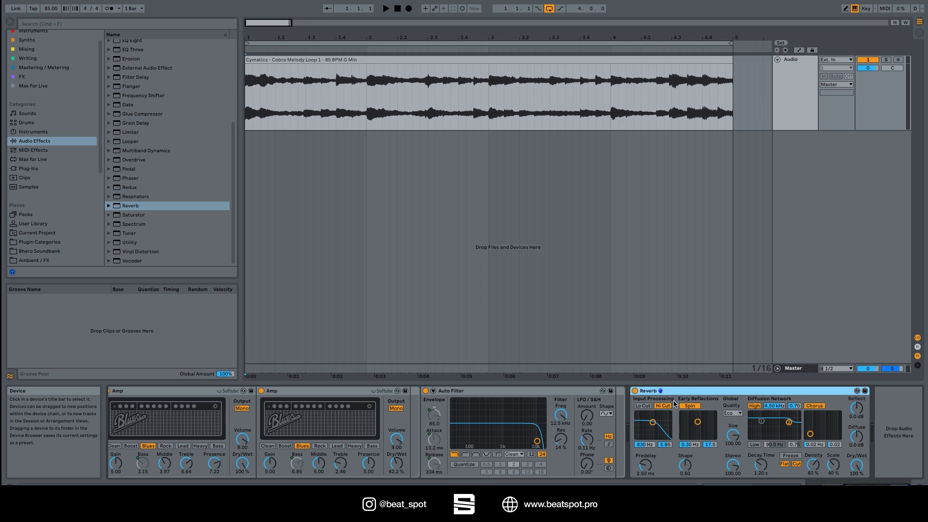
key("ctrl+g")
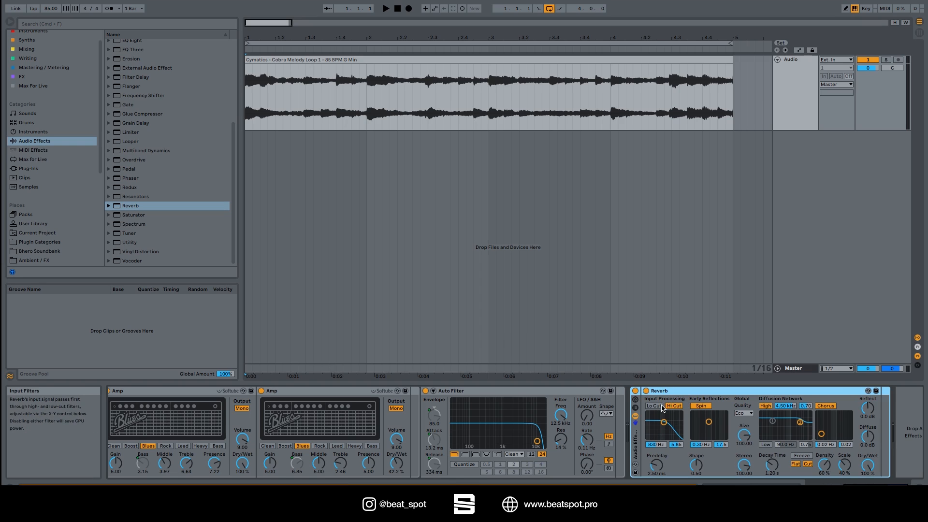
left_click(635, 407)
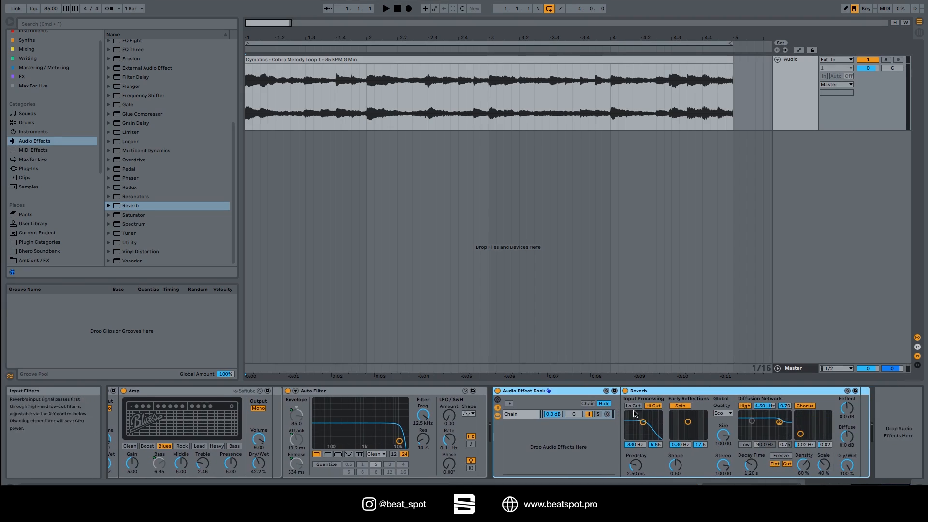
left_click(521, 418)
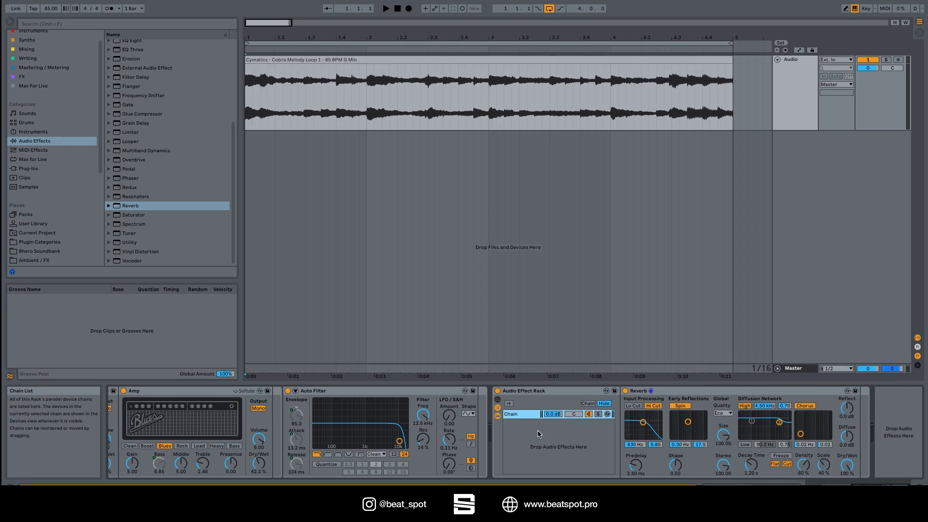
right_click(540, 432)
left_click(556, 433)
left_click(519, 423)
left_click(522, 414)
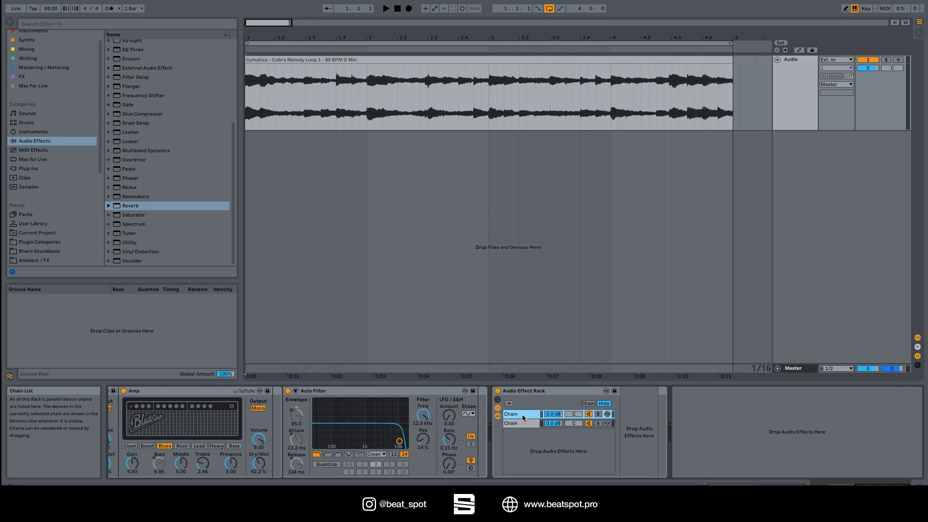
left_click(526, 423)
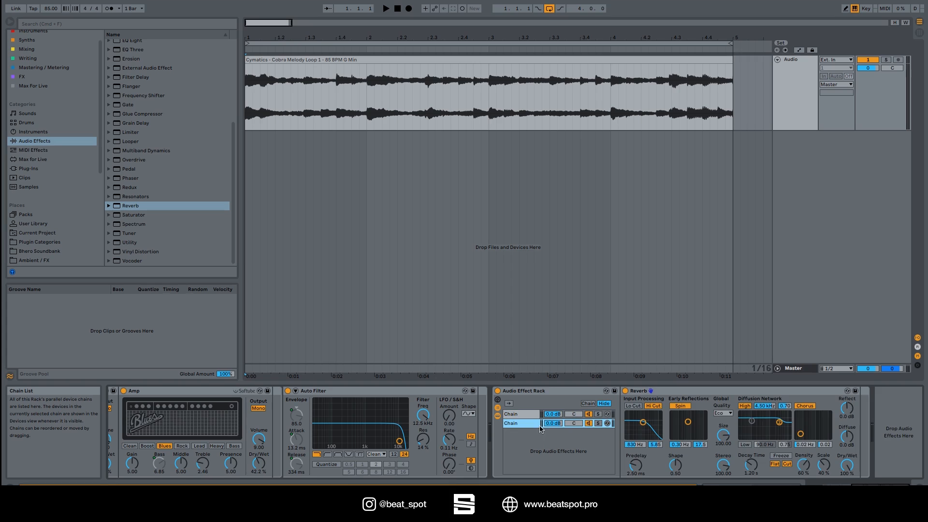
left_click(647, 392)
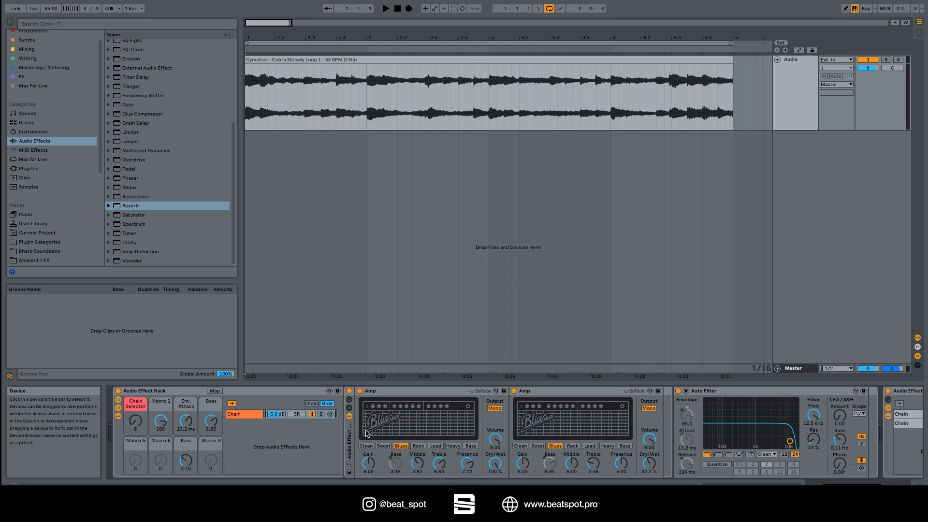
Review the main rack's chain selector zones and its macro mappings.
left_click(317, 404)
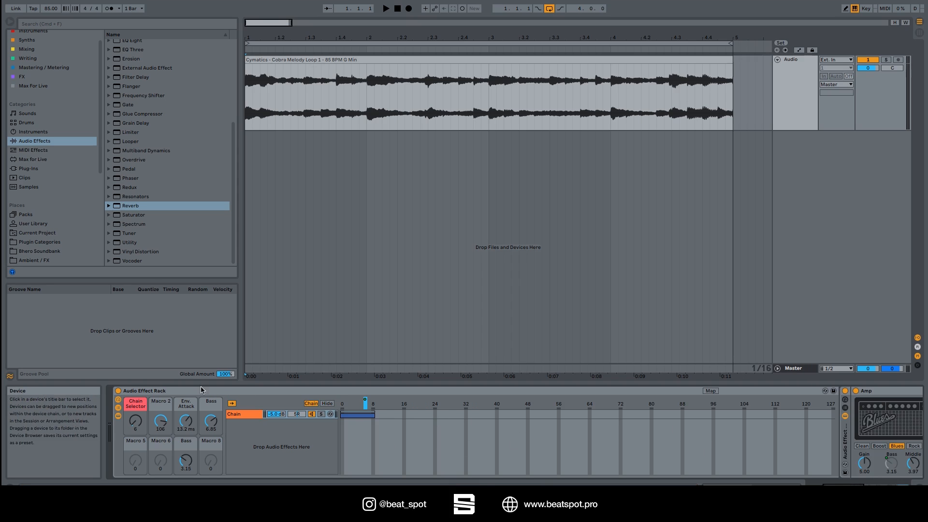
left_click(310, 404)
left_click(214, 391)
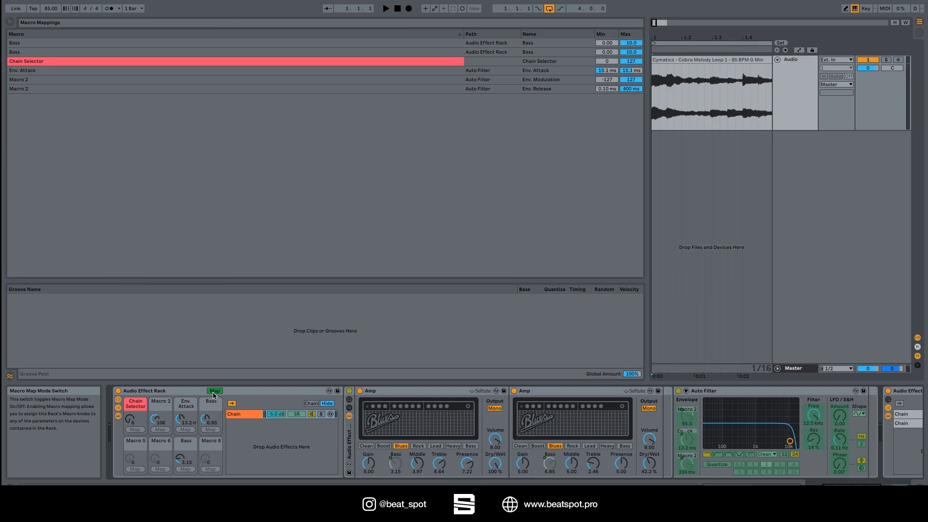
left_click(213, 392)
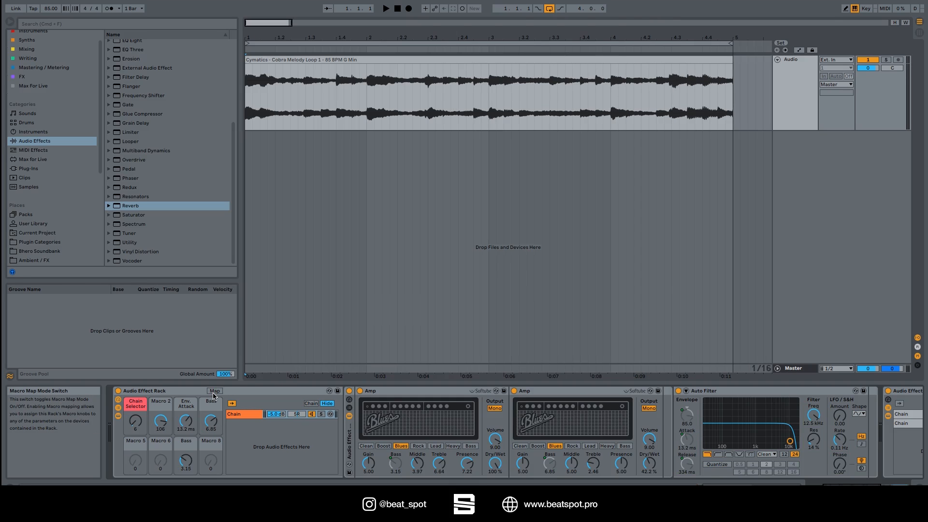